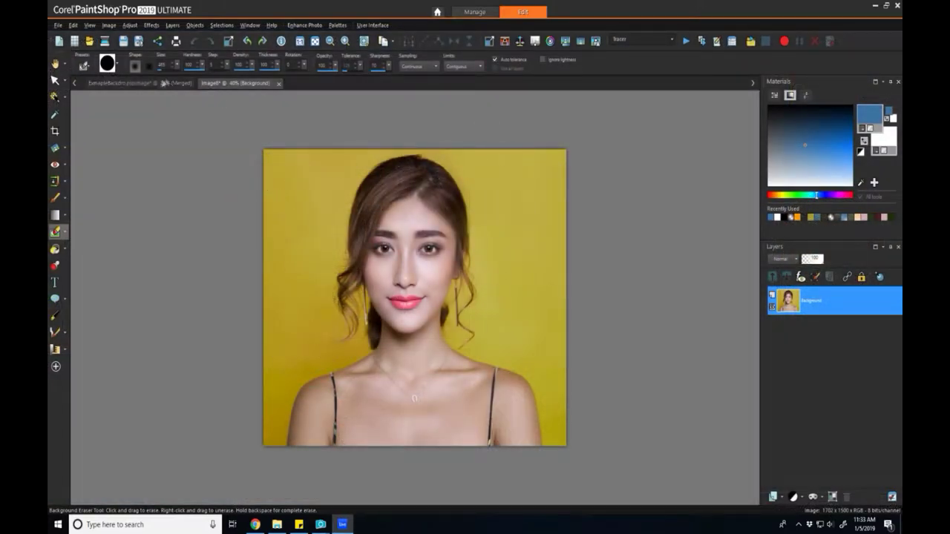
Look at the blue backdrop image and return to the portrait on the yellow background.
left_click(164, 82)
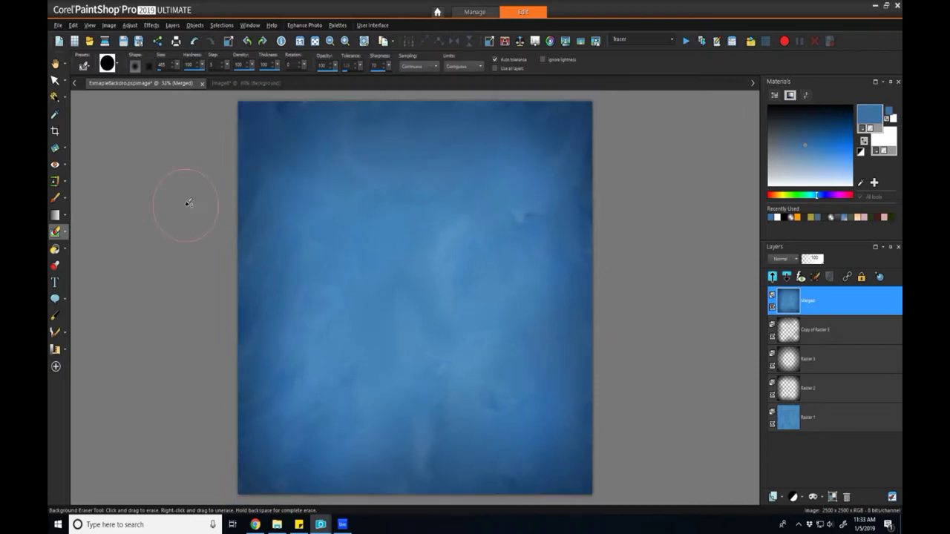
scroll(186, 204, "down", 1)
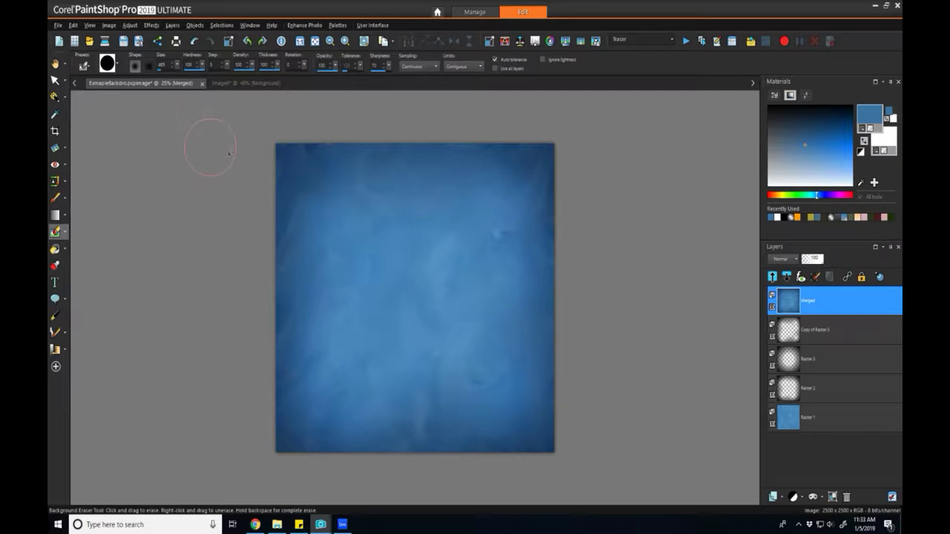
left_click(235, 83)
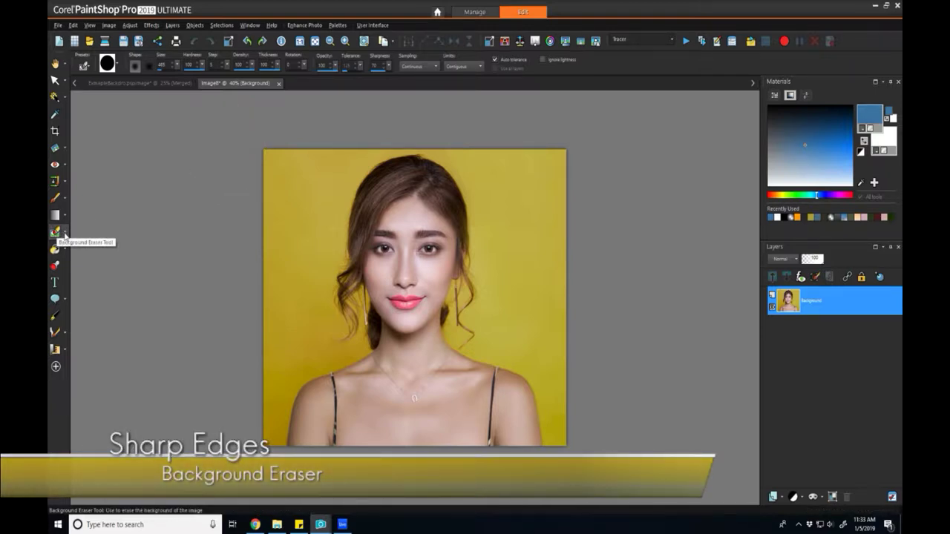
Erase the yellow background on both sides of the woman and beside the top of her head with the Background Eraser.
left_click(54, 232)
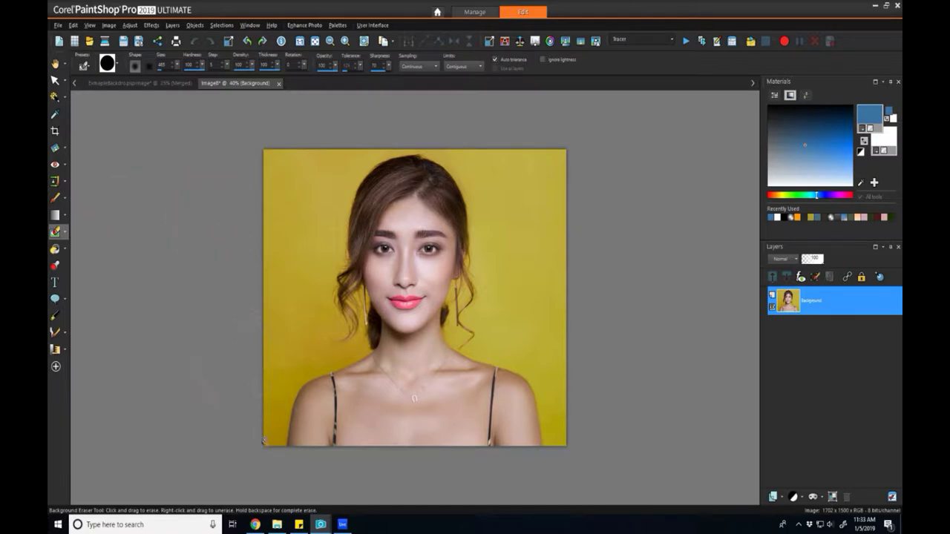
left_click(280, 411)
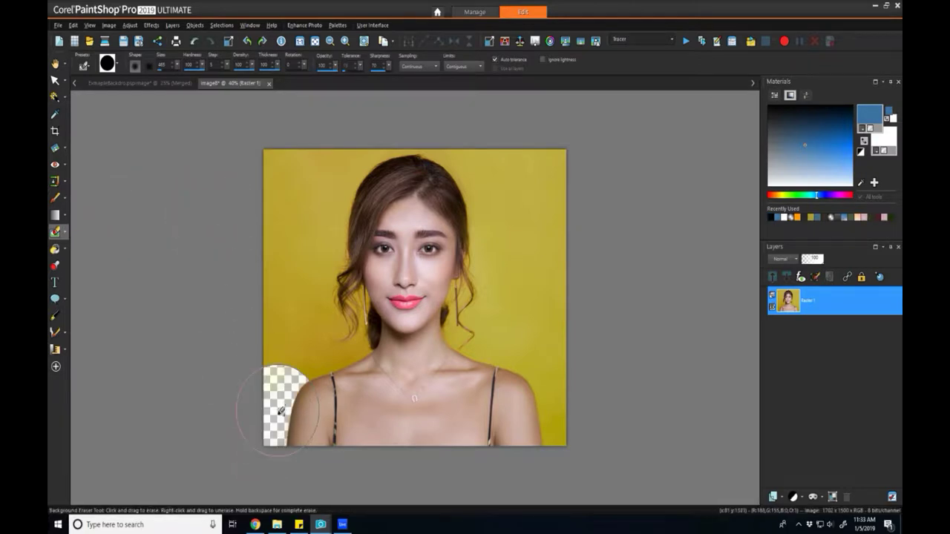
mouse_move(281, 410)
left_mouse_down()
mouse_move(283, 371)
mouse_move(298, 347)
mouse_move(289, 231)
mouse_move(295, 259)
mouse_move(294, 182)
left_mouse_up()
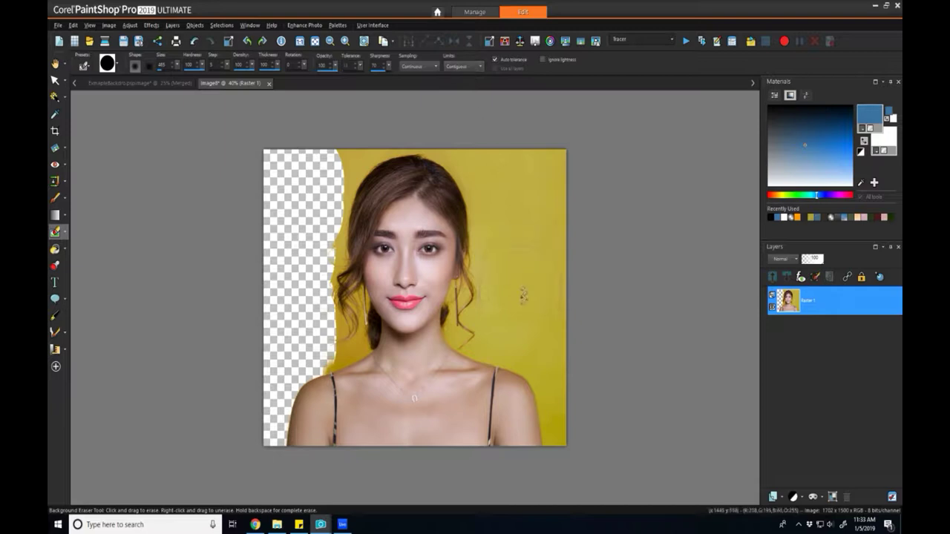
mouse_move(561, 438)
left_mouse_down()
mouse_move(556, 364)
mouse_move(526, 340)
mouse_move(553, 329)
mouse_move(540, 173)
left_mouse_up()
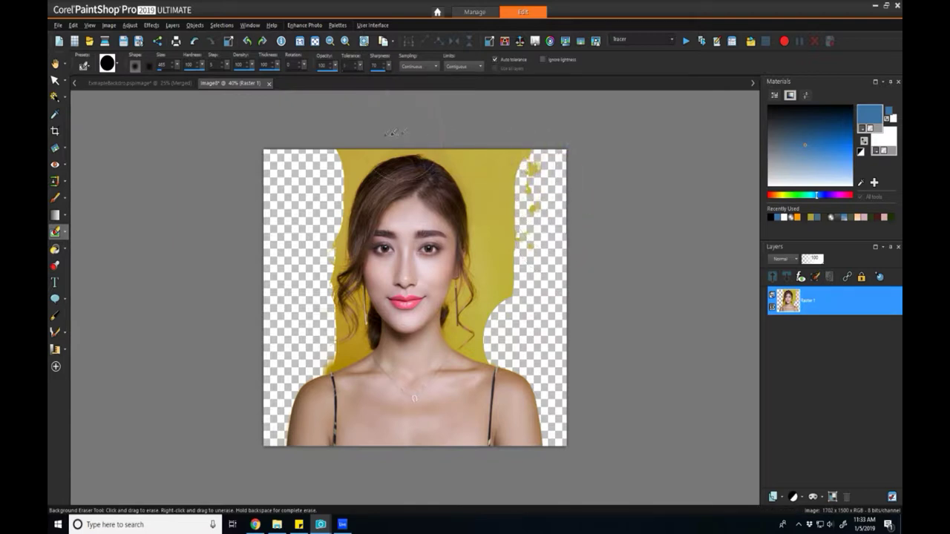
left_click_drag(331, 158, 348, 141)
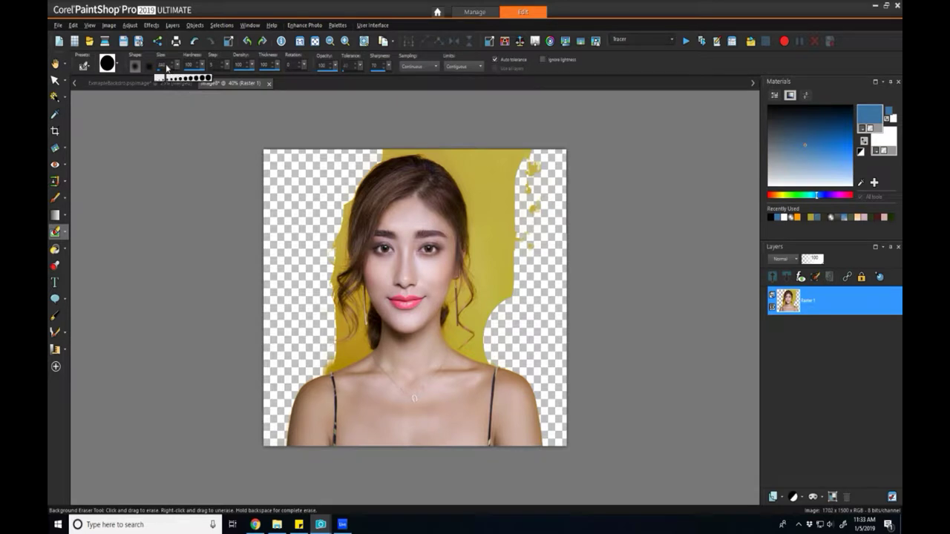
Reduce the eraser size to 242 and erase the yellow above the head and the leftover patches in the upper corner.
left_click_drag(166, 68, 164, 68)
mouse_move(424, 143)
left_mouse_down()
mouse_move(472, 174)
mouse_move(488, 212)
mouse_move(481, 312)
mouse_move(464, 292)
mouse_move(511, 300)
mouse_move(516, 275)
mouse_move(516, 197)
mouse_move(485, 127)
left_mouse_up()
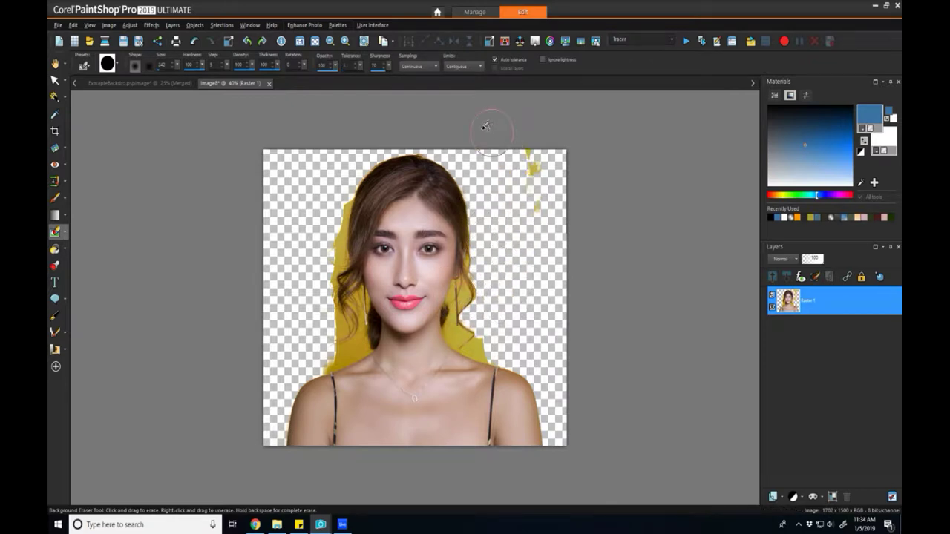
left_click_drag(521, 172, 531, 190)
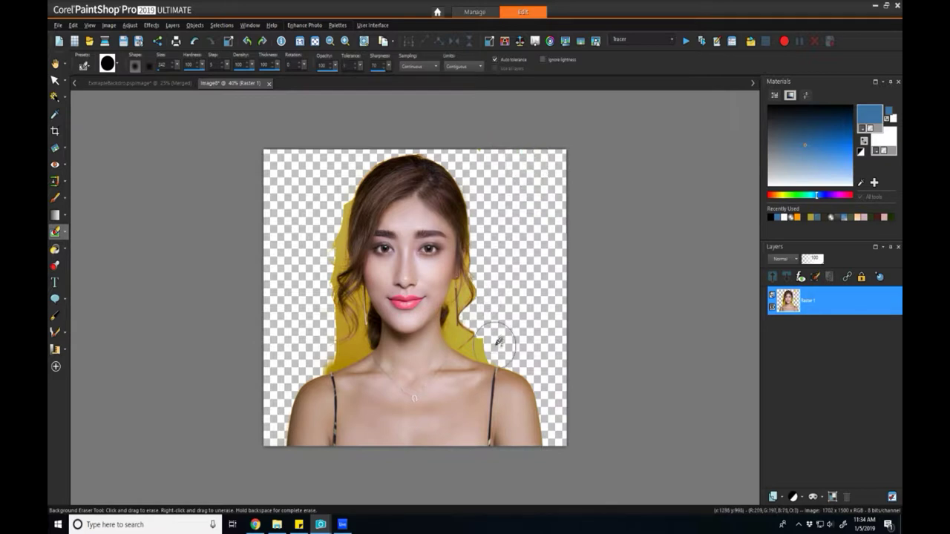
Set the eraser limits to Discontiguous and erase the yellow enclosed by the loose curl and above the shoulder on that side.
left_click(466, 76)
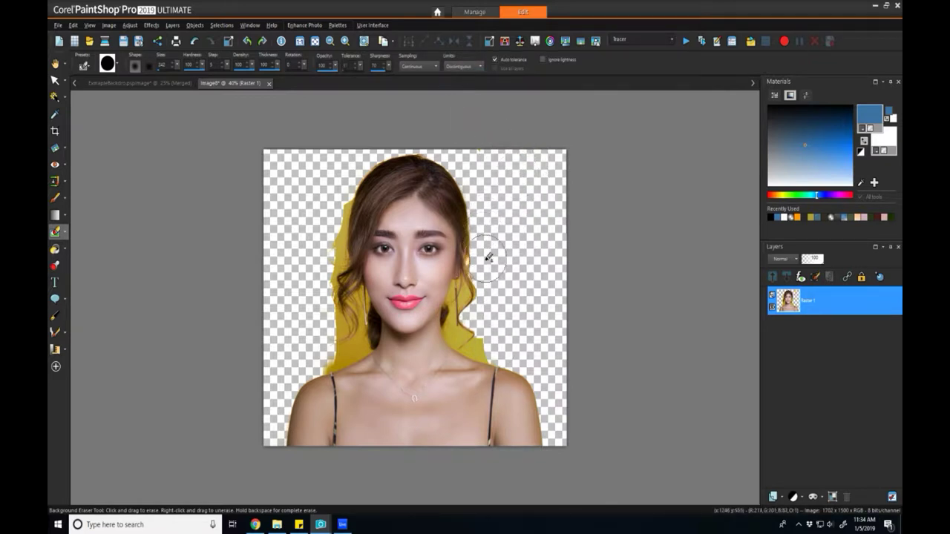
mouse_move(487, 271)
left_mouse_down()
mouse_move(467, 324)
mouse_move(491, 315)
left_mouse_up()
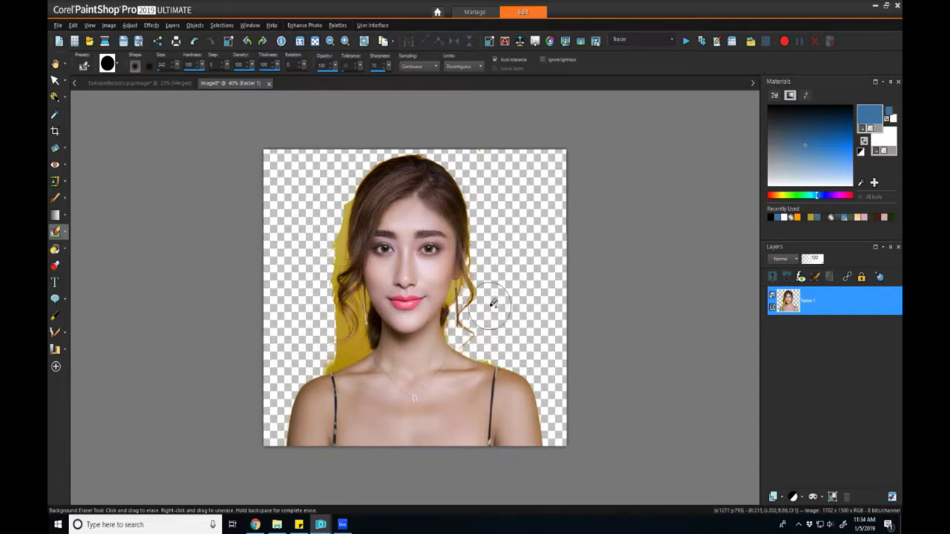
key("ctrl+z")
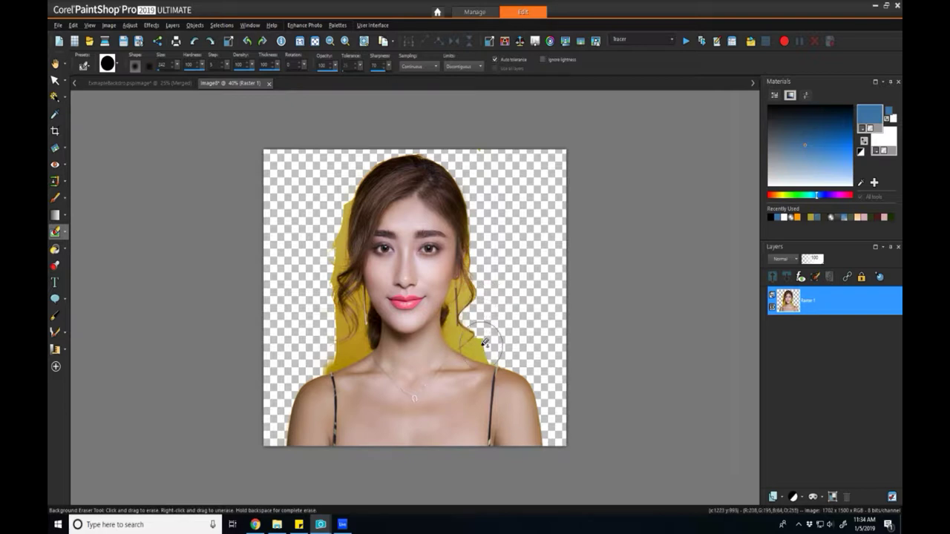
mouse_move(453, 335)
left_mouse_down()
mouse_move(475, 318)
mouse_move(464, 295)
left_mouse_up()
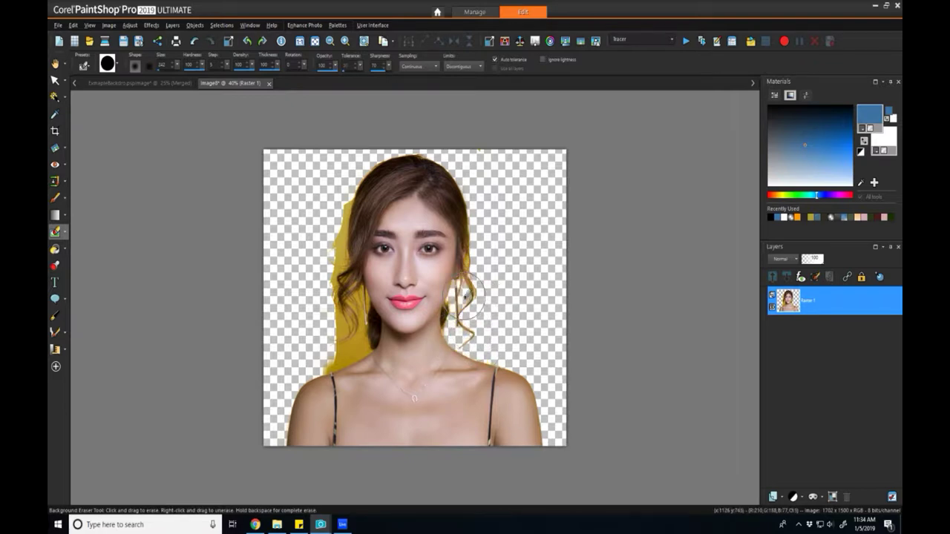
Erase the remaining yellow along the opposite side of the hair, around its curls and down to the shoulder.
mouse_move(339, 180)
left_mouse_down()
mouse_move(329, 213)
mouse_move(334, 247)
left_mouse_up()
mouse_move(327, 358)
left_mouse_down()
mouse_move(366, 340)
mouse_move(335, 338)
mouse_move(337, 320)
mouse_move(332, 347)
left_mouse_up()
left_click_drag(359, 293, 361, 298)
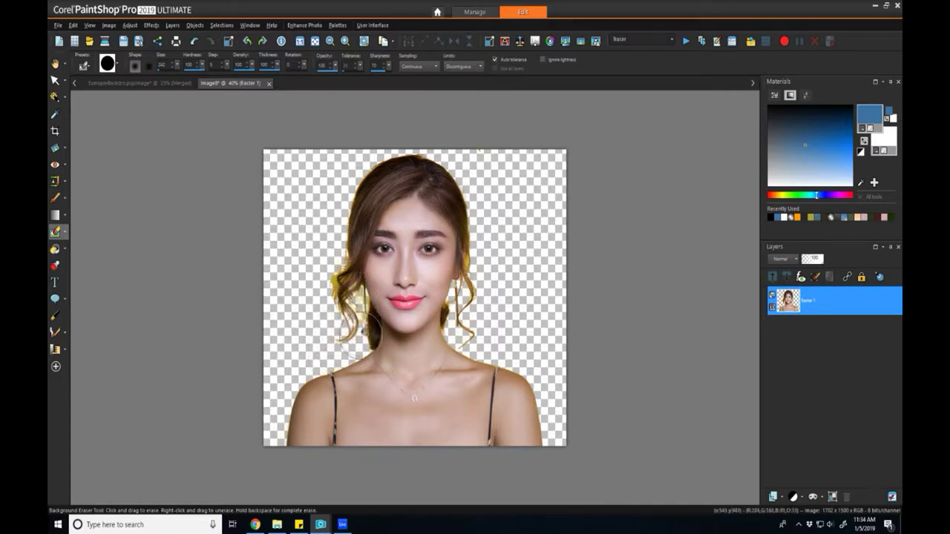
left_click_drag(339, 278, 347, 341)
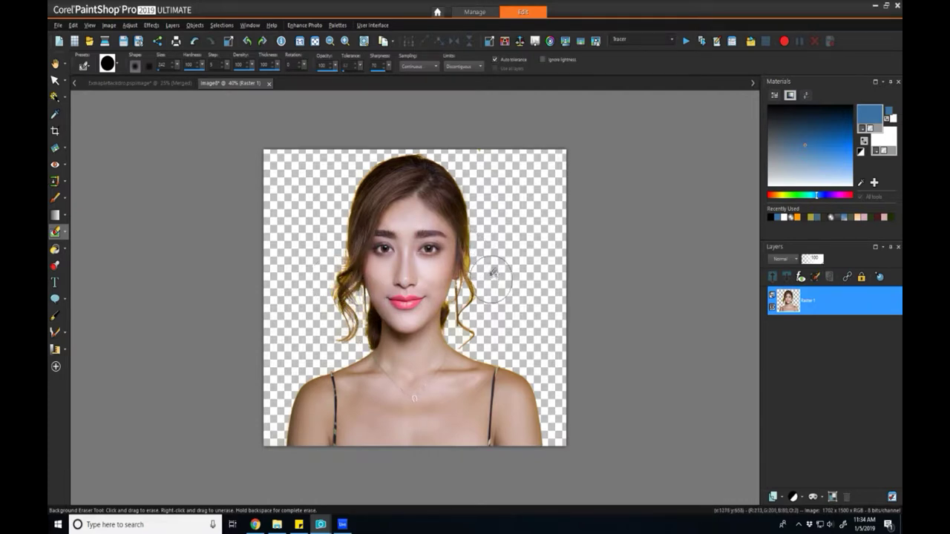
Set the eraser sharpness to 43 and soften the yellow fringe around the top and sides of the hair.
scroll(495, 276, "up", 3)
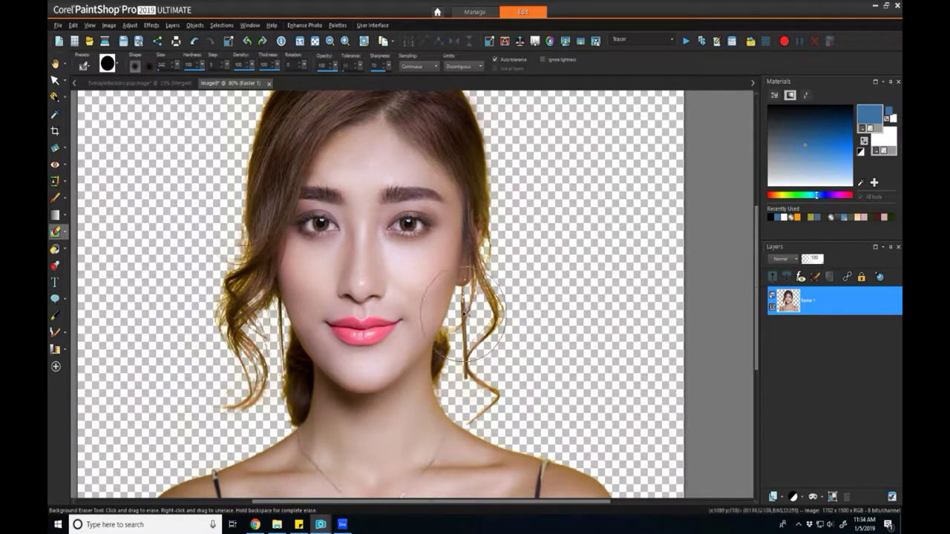
scroll(359, 247, "down", 3)
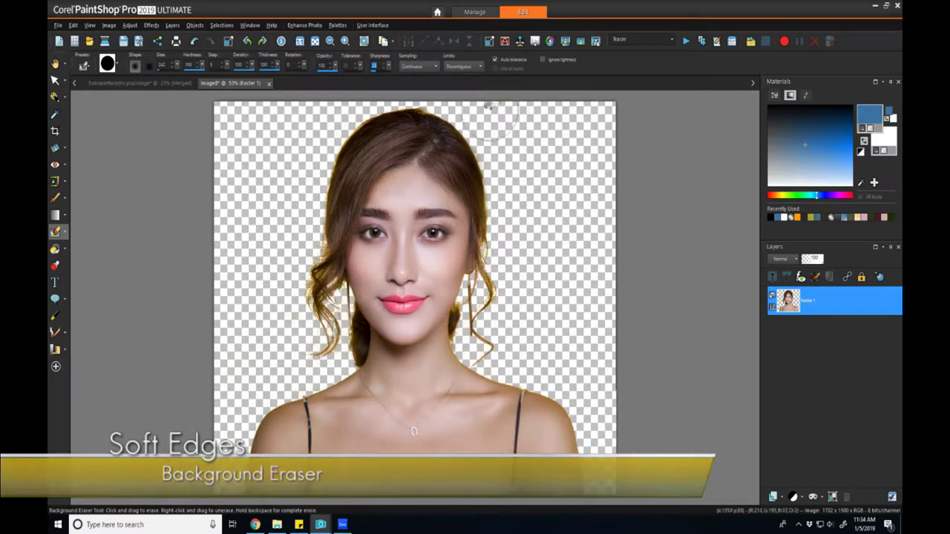
scroll(499, 109, "up", 4)
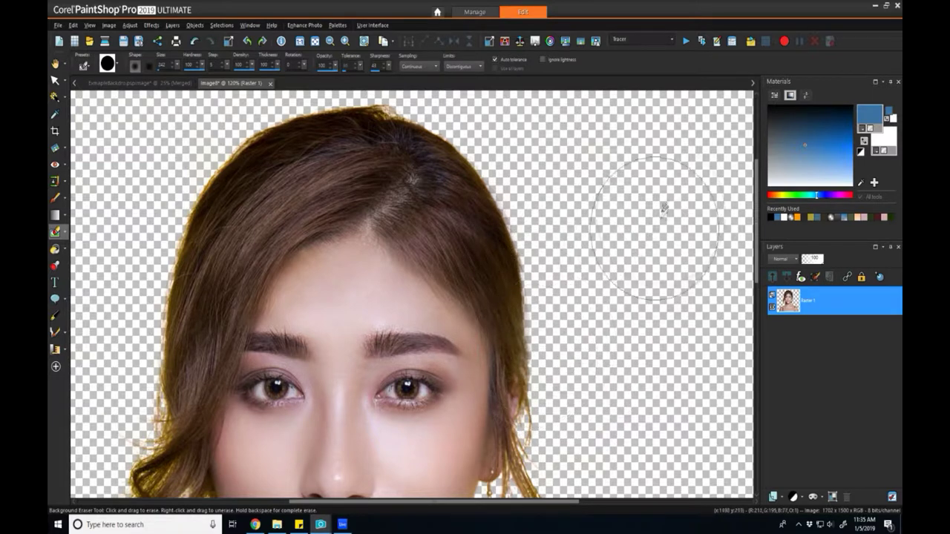
scroll(668, 222, "up", 2)
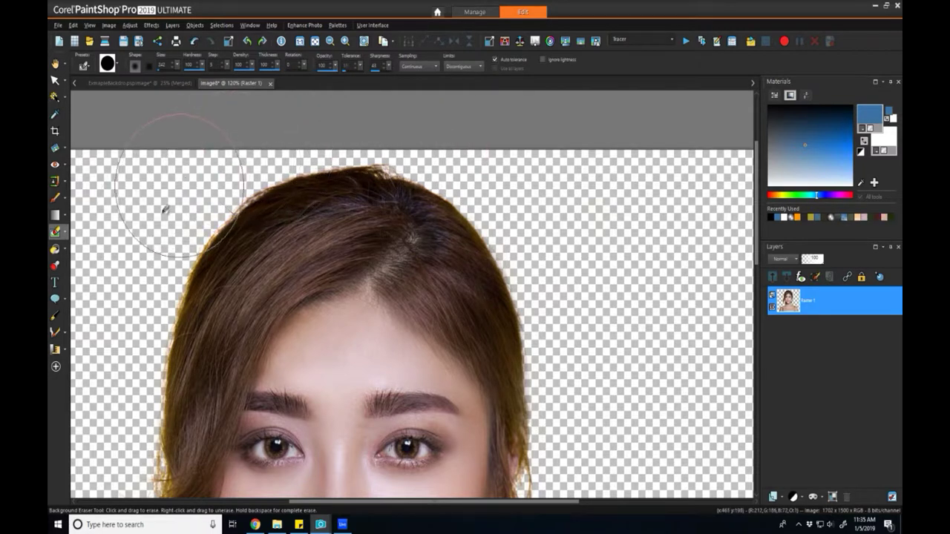
scroll(759, 199, "down", 2)
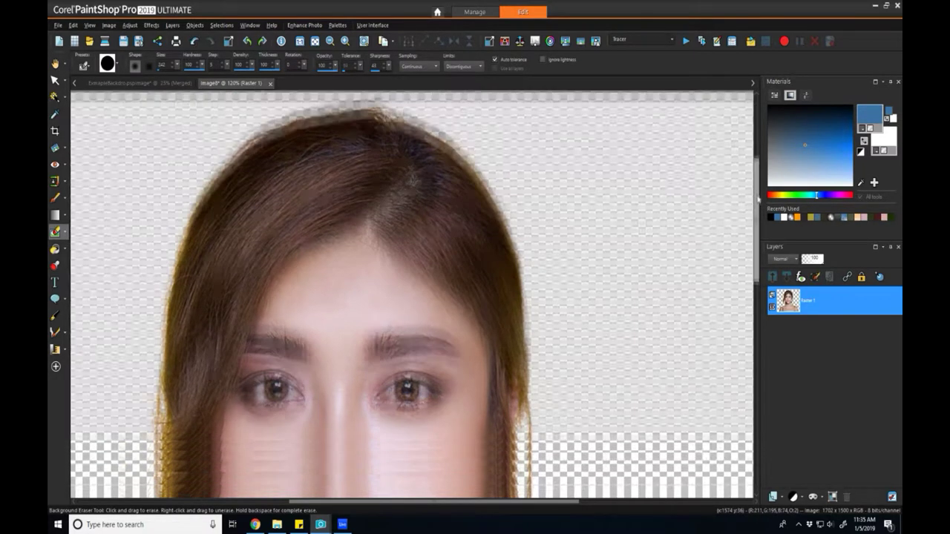
scroll(758, 199, "down", 1)
left_click_drag(422, 502, 370, 503)
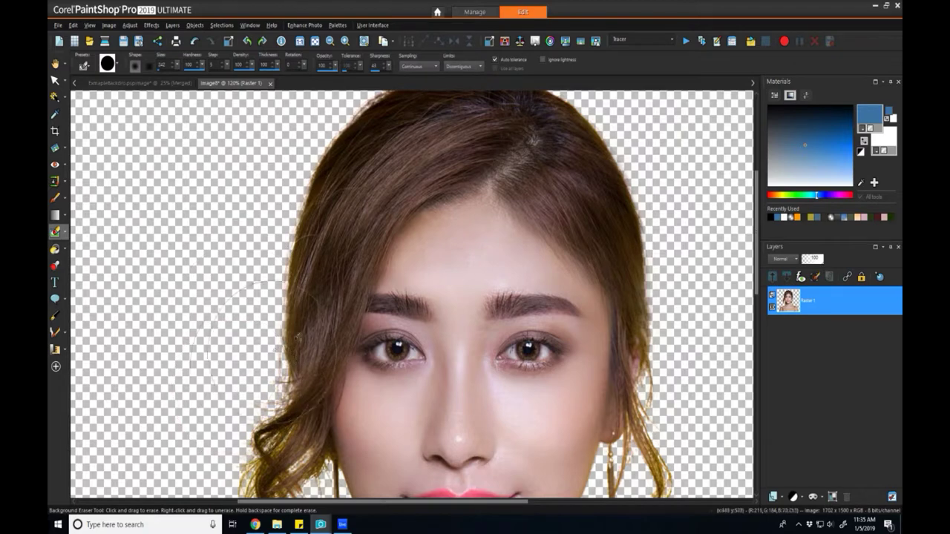
Try to erase the yellow tint among the thick curled strands beside the earring, undoing each stroke.
left_click_drag(758, 202, 758, 269)
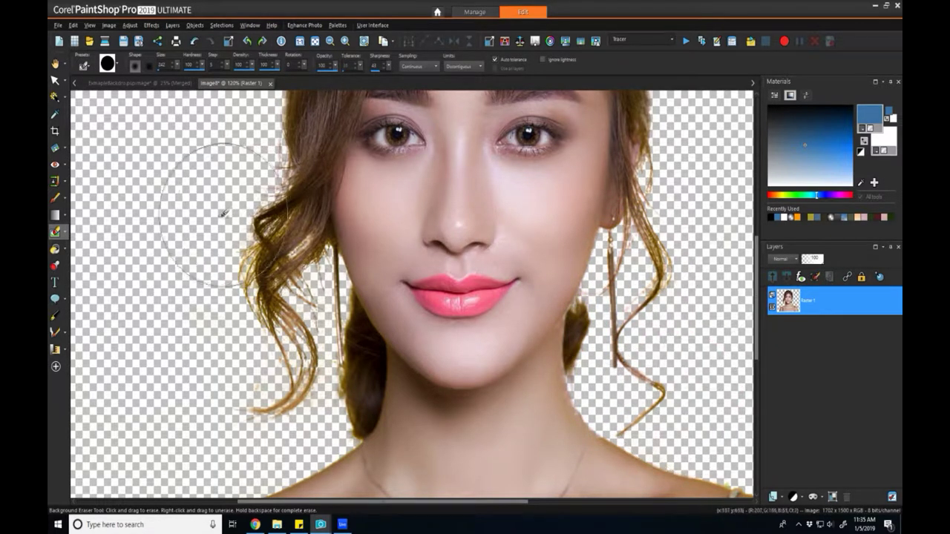
mouse_move(310, 288)
left_mouse_down()
mouse_move(319, 350)
mouse_move(316, 309)
left_mouse_up()
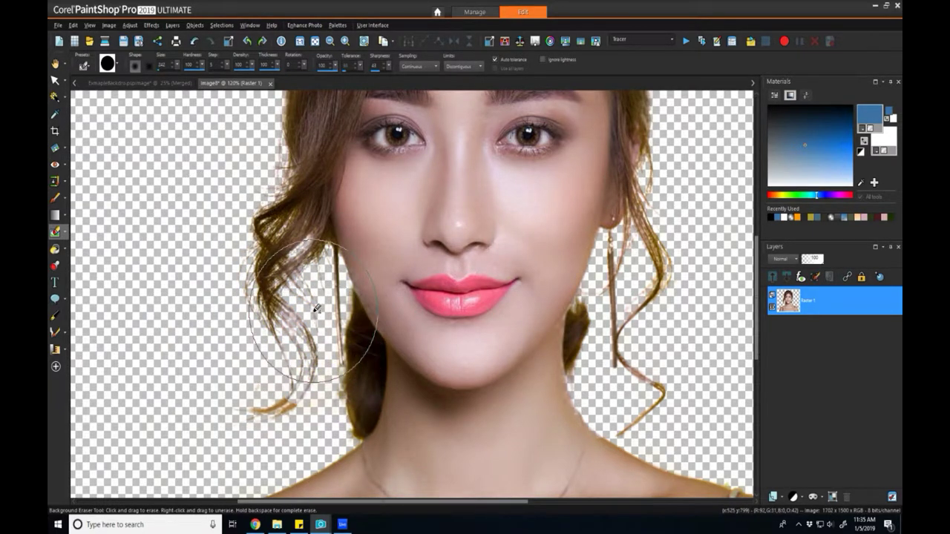
key("ctrl+z")
left_click_drag(312, 414, 322, 392)
key("ctrl+z")
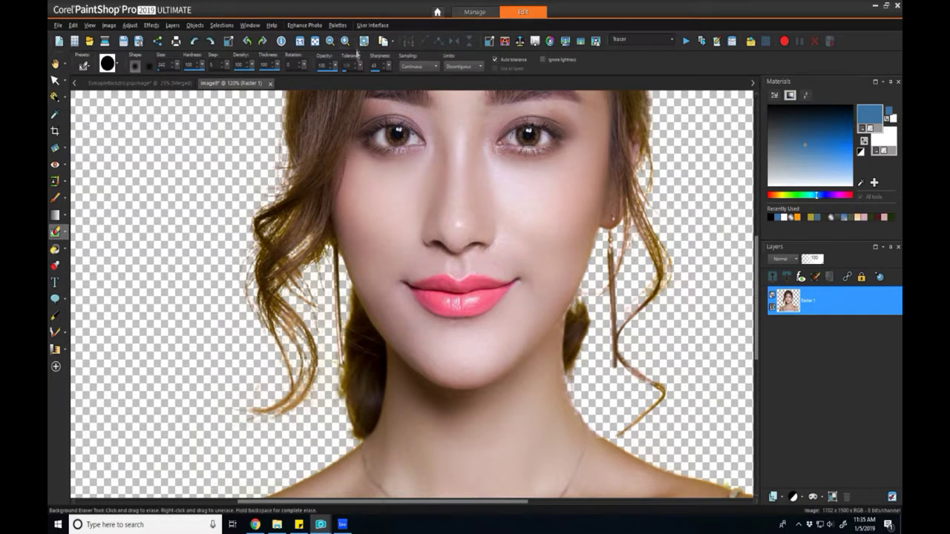
Set the eraser sharpness to 62 and erase the yellow tint around the lower ends of the thick curls.
mouse_move(323, 359)
left_mouse_down()
mouse_move(328, 365)
mouse_move(305, 407)
left_mouse_up()
mouse_move(253, 435)
left_mouse_down()
mouse_move(229, 425)
mouse_move(255, 393)
left_mouse_up()
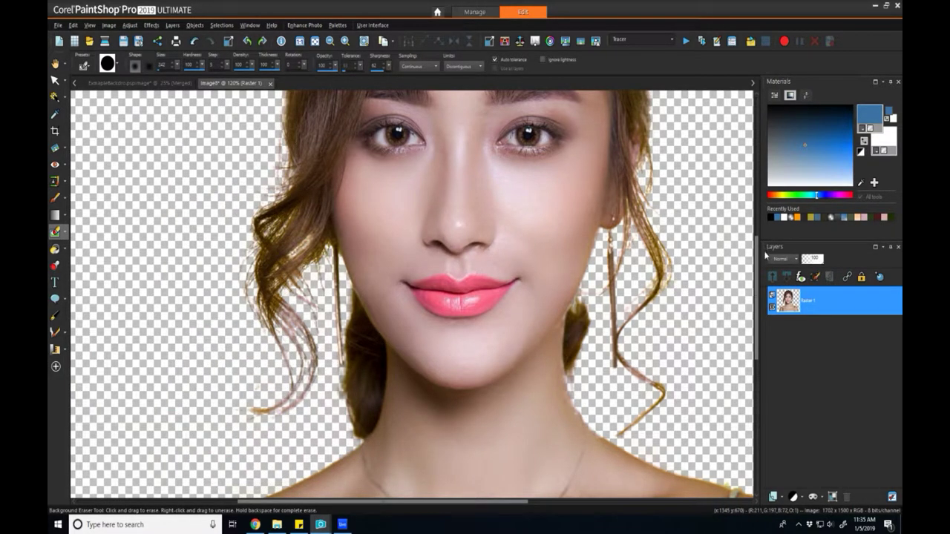
Examine the cutout's edges along the shoulders, curls and top of the head for leftover yellow fringe.
left_click_drag(758, 253, 758, 302)
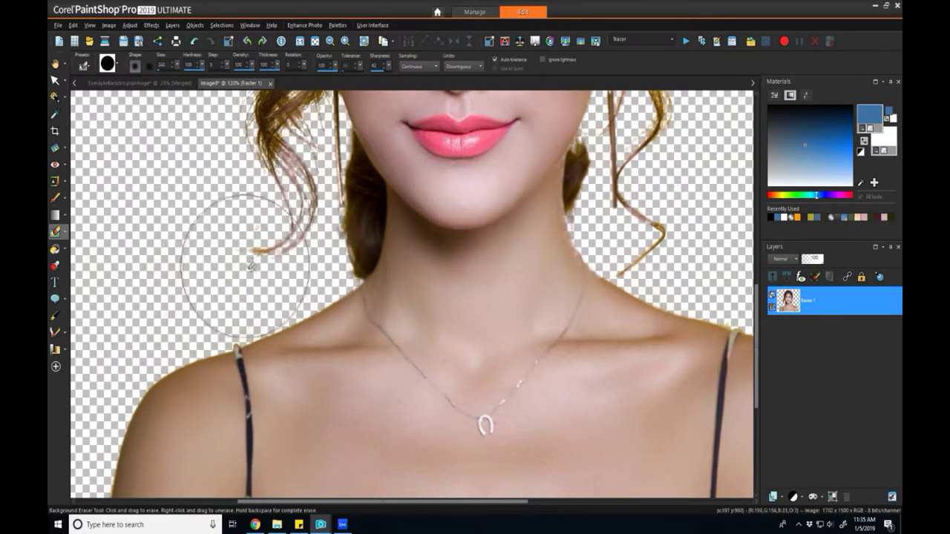
scroll(275, 185, "down", 2)
scroll(280, 180, "down", 3)
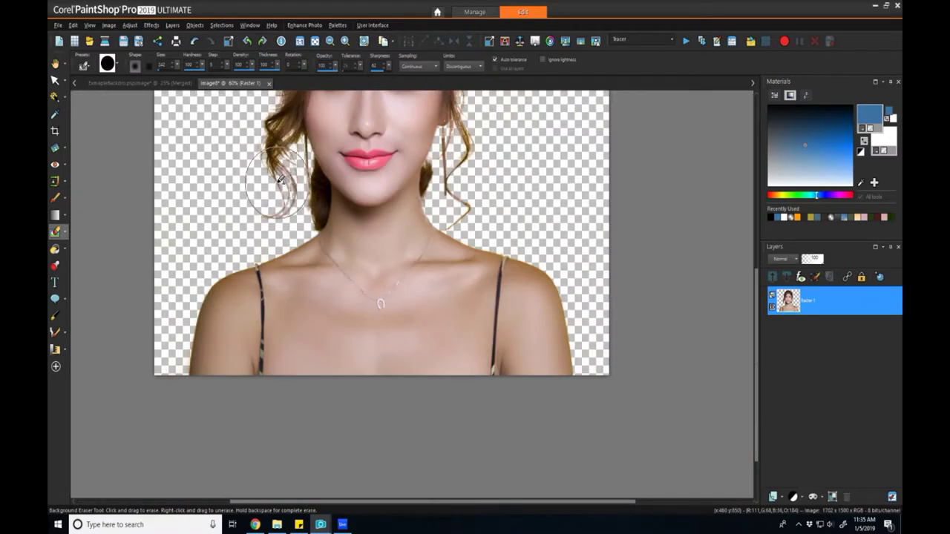
scroll(525, 256, "up", 3)
scroll(526, 267, "up", 1)
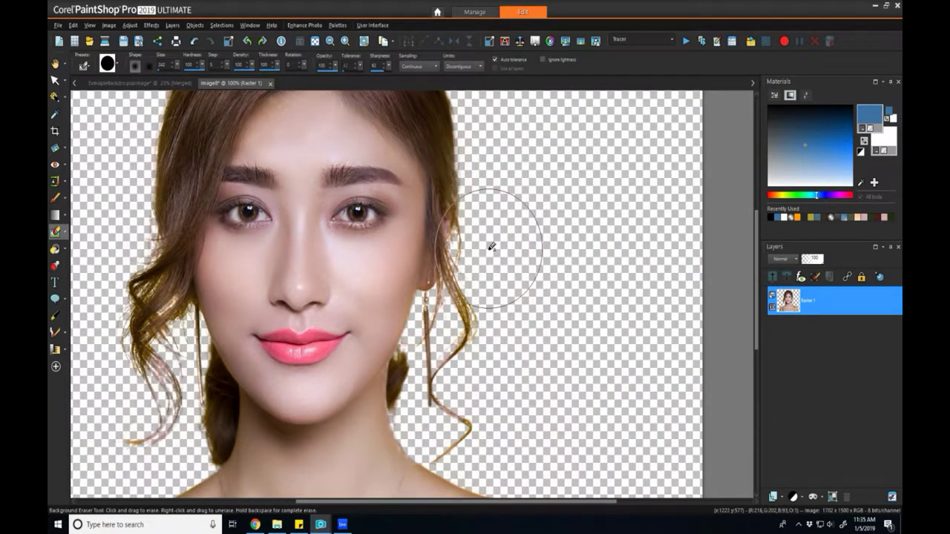
scroll(150, 260, "down", 1)
scroll(150, 261, "down", 2)
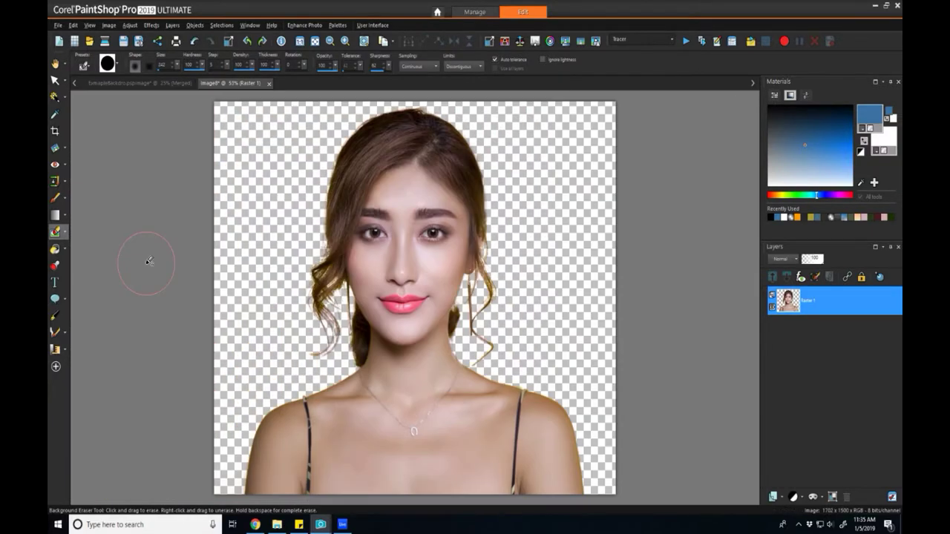
scroll(421, 104, "up", 3)
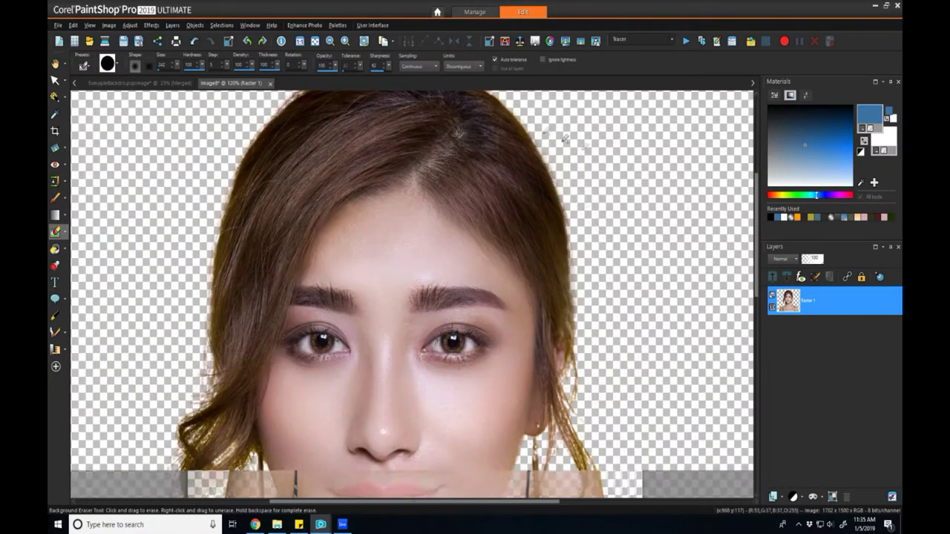
left_click_drag(757, 251, 758, 235)
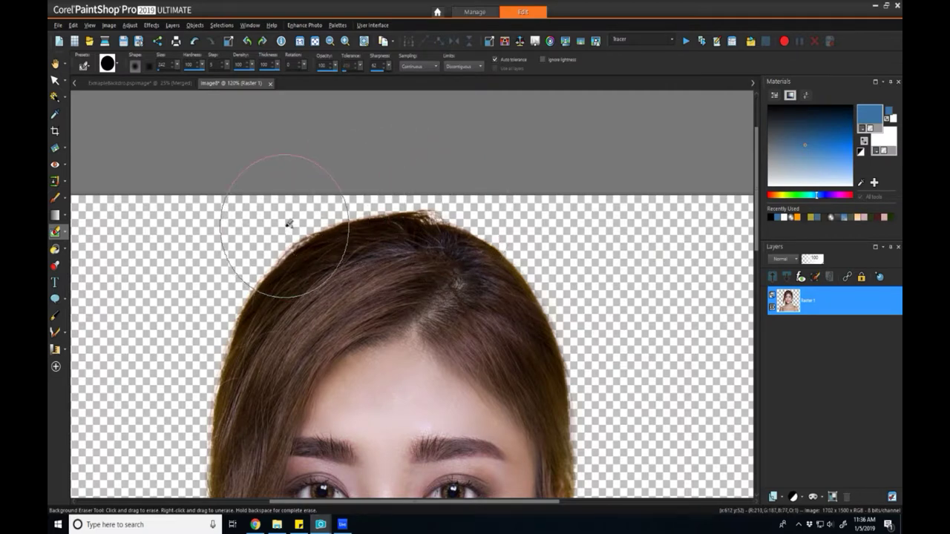
scroll(278, 311, "down", 5)
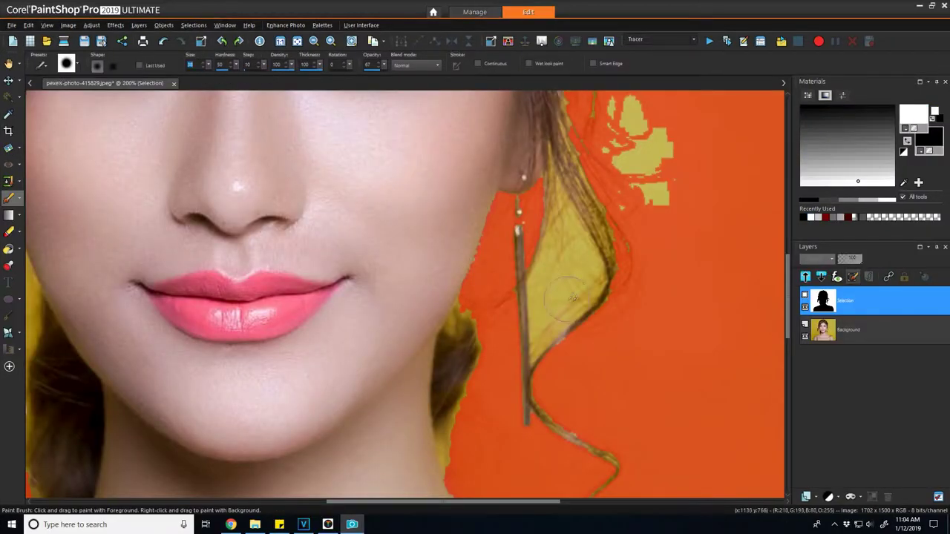
Paint white on the selection mask to clear yellow from the gaps around the curls, both earrings and the neck.
mouse_move(563, 279)
left_mouse_down()
mouse_move(544, 320)
mouse_move(581, 319)
mouse_move(562, 273)
mouse_move(648, 152)
mouse_move(660, 178)
mouse_move(574, 216)
mouse_move(436, 375)
mouse_move(442, 453)
left_mouse_up()
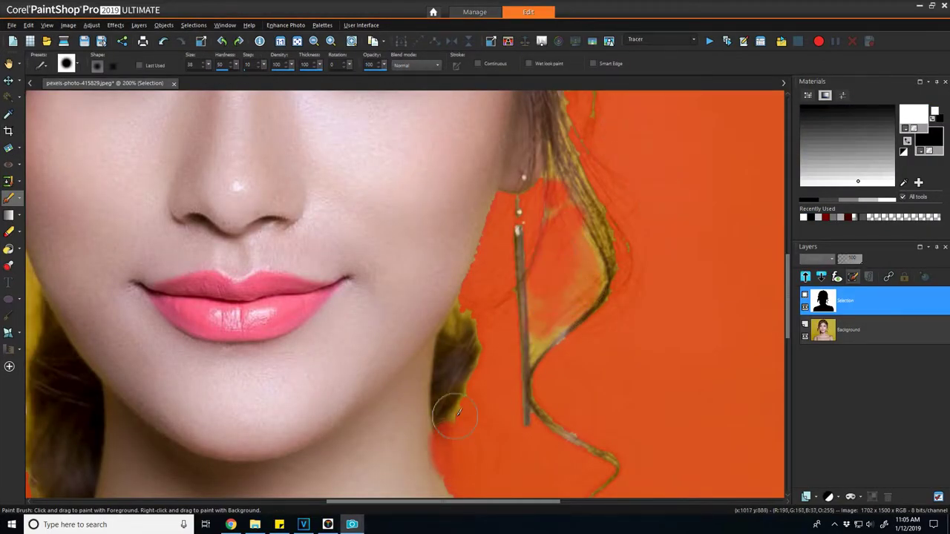
scroll(457, 318, "down", 3)
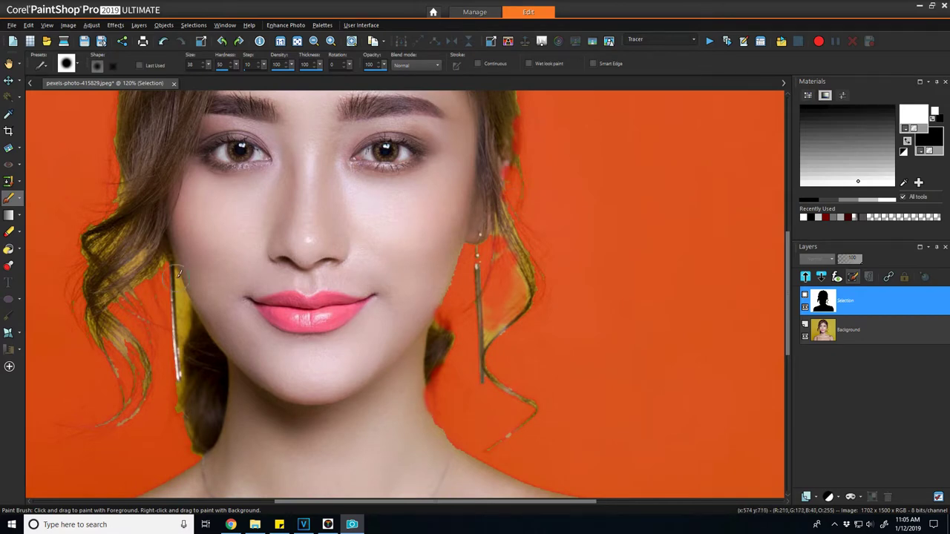
left_click_drag(179, 278, 183, 334)
scroll(303, 105, "down", 3)
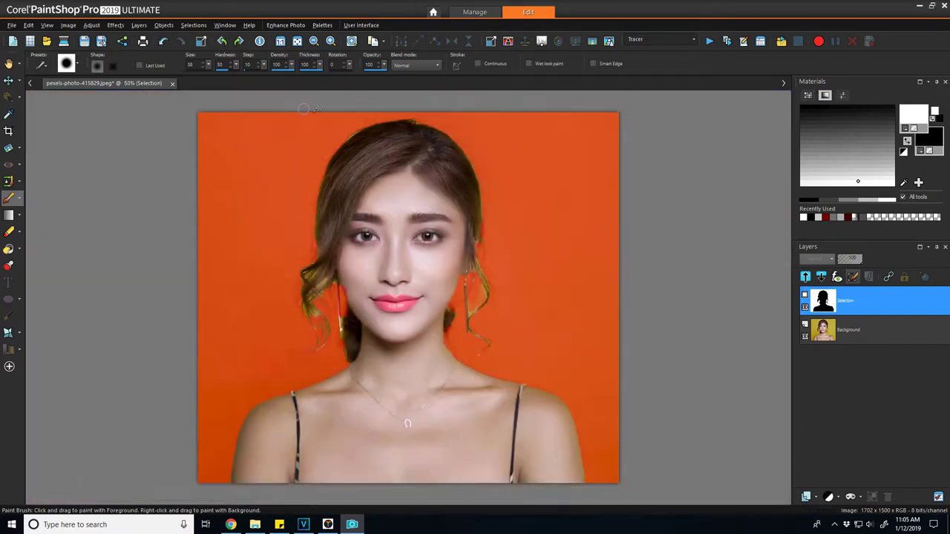
scroll(408, 424, "up", 3)
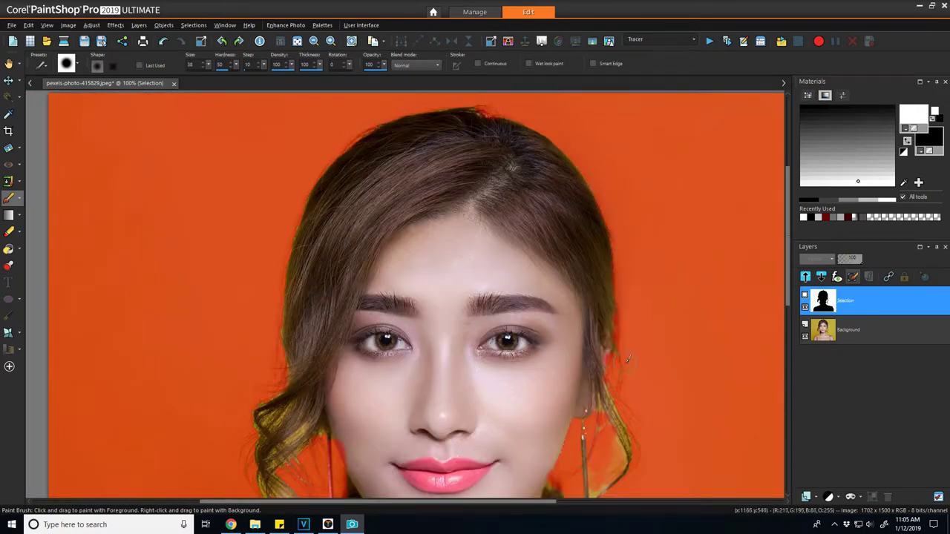
left_click_drag(618, 447, 605, 484)
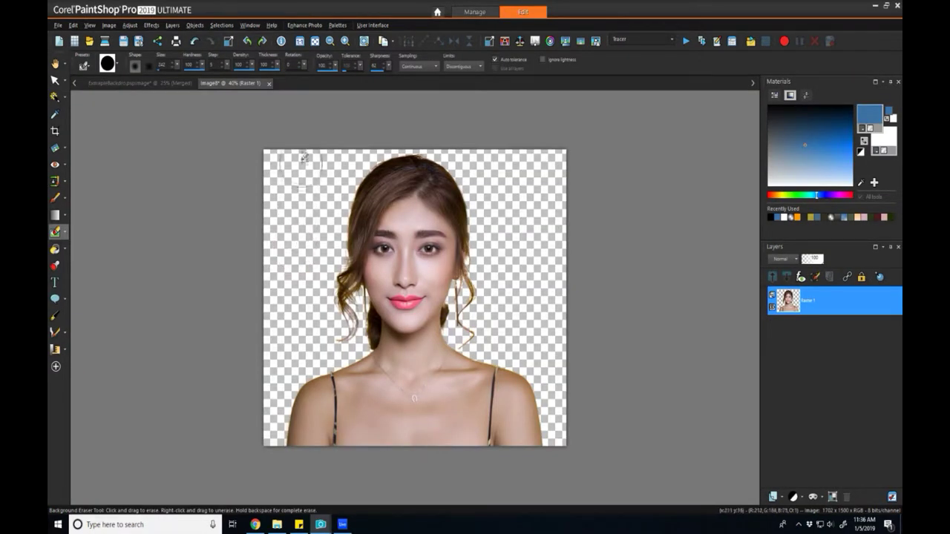
Copy the merged blue backdrop from the ExampleBackdrop image and paste it as a new layer in the cutout portrait.
left_click(141, 83)
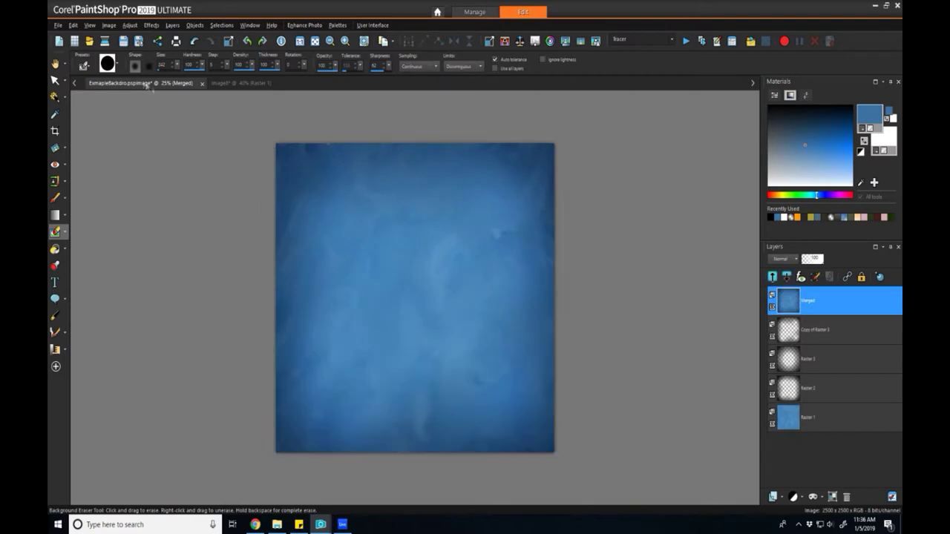
left_click(55, 64)
right_click(363, 227)
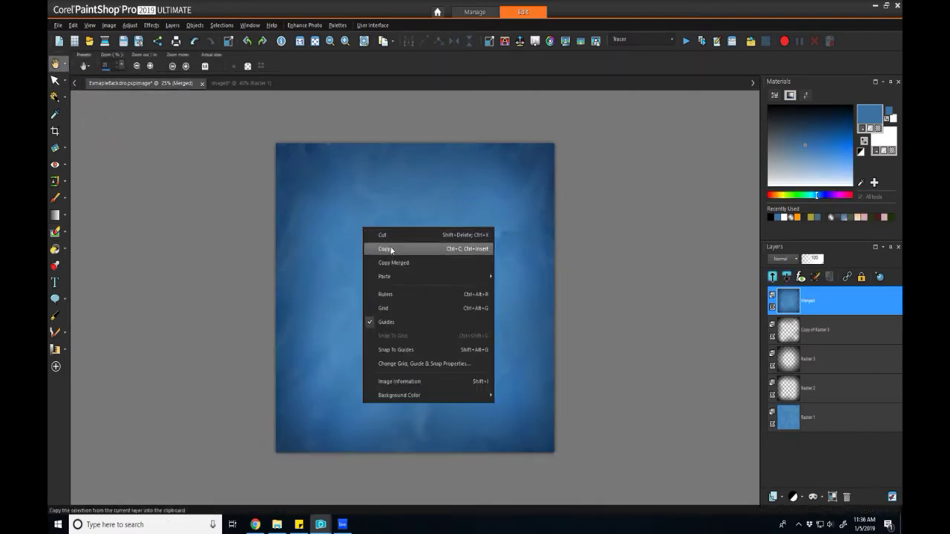
left_click(391, 250)
left_click(230, 83)
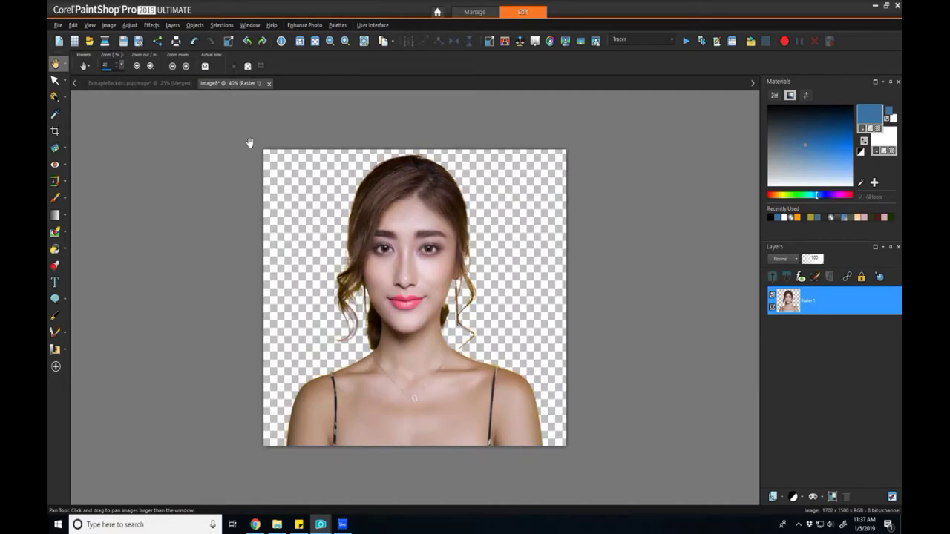
key("ctrl+l")
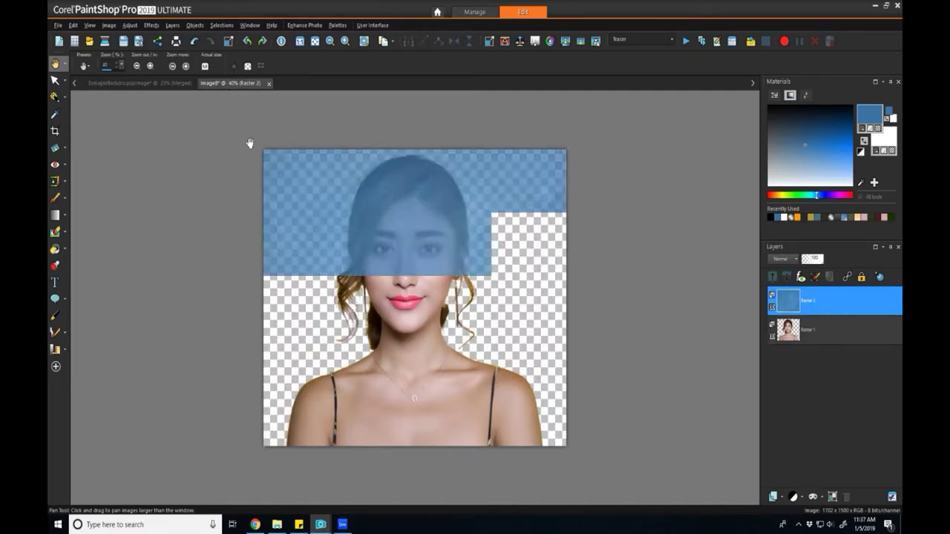
Scale the pasted backdrop down to just beyond the portrait canvas and centre it horizontally so it fills the frame.
scroll(225, 160, "down", 3)
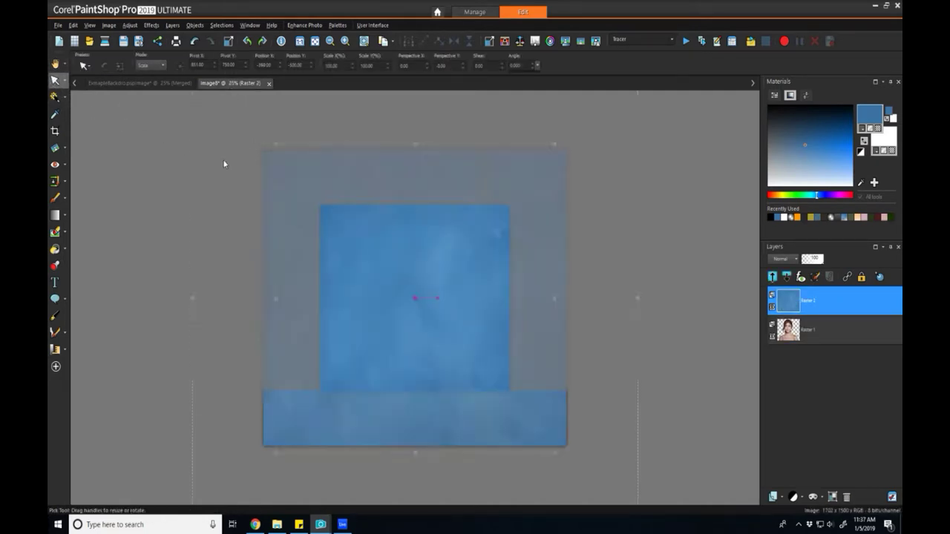
left_click_drag(302, 174, 333, 206)
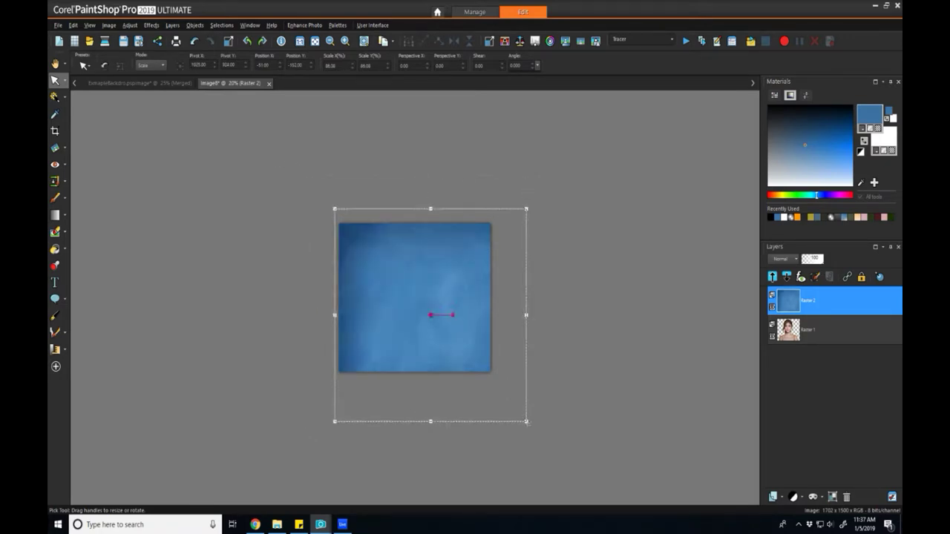
left_click_drag(527, 424, 493, 384)
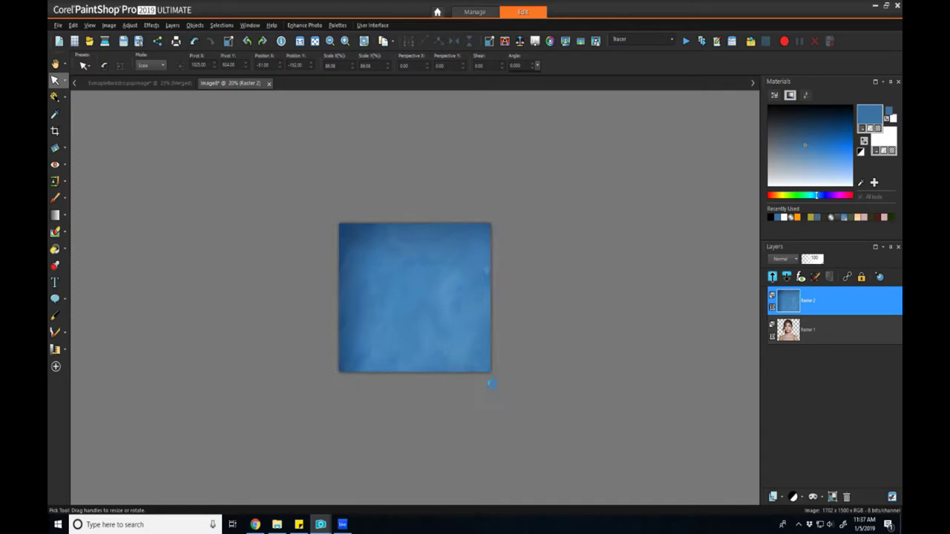
left_click_drag(415, 296, 415, 309)
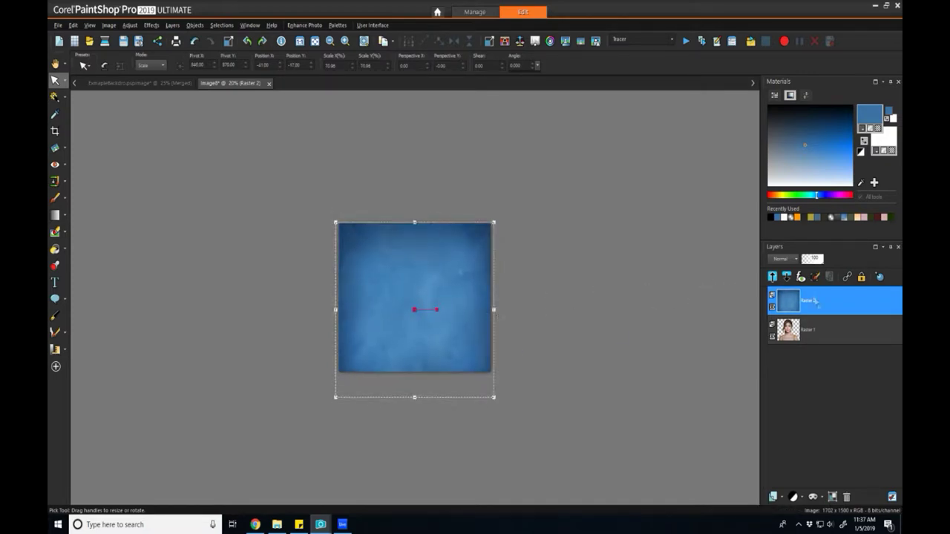
Move the blue backdrop layer beneath the portrait layer.
left_click_drag(820, 345, 812, 349)
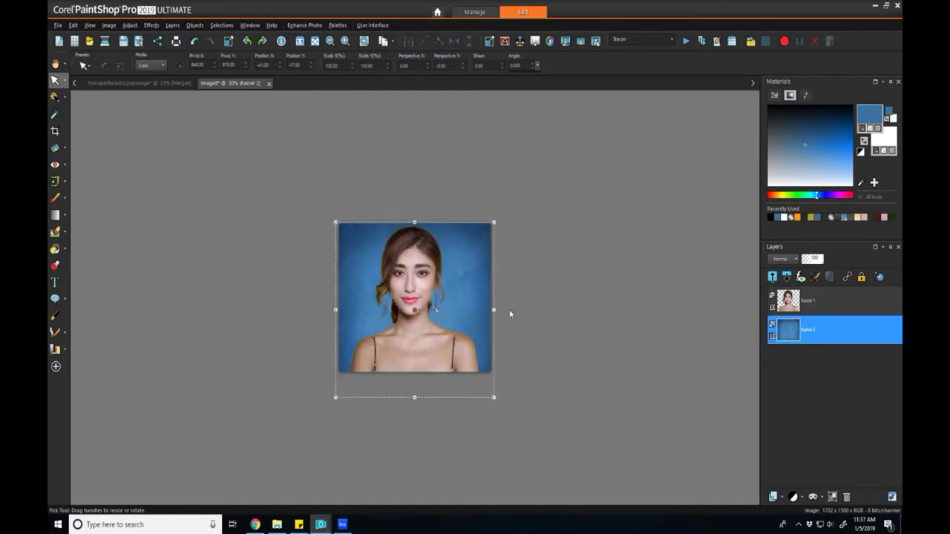
scroll(446, 268, "up", 2)
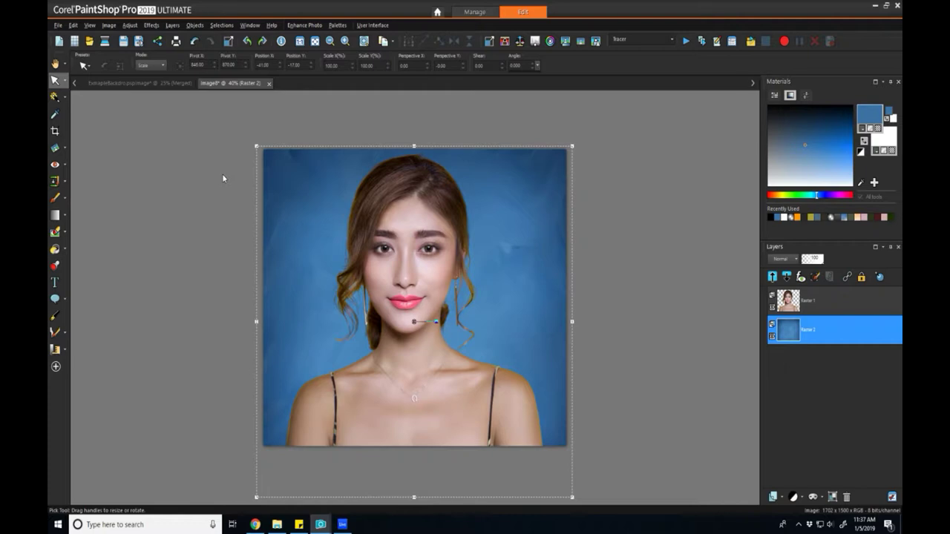
left_click(55, 64)
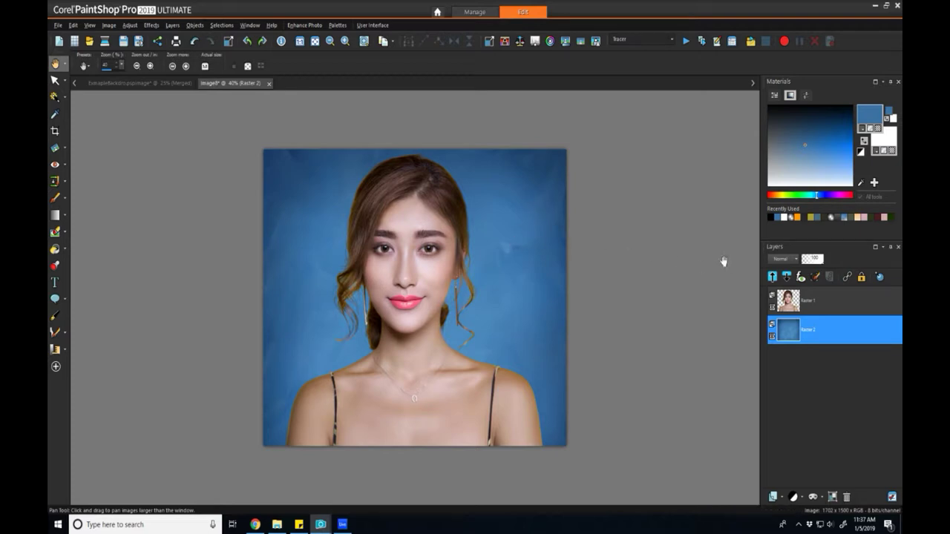
Add a new raster layer directly above the portrait layer.
left_click(816, 309)
left_click(773, 497)
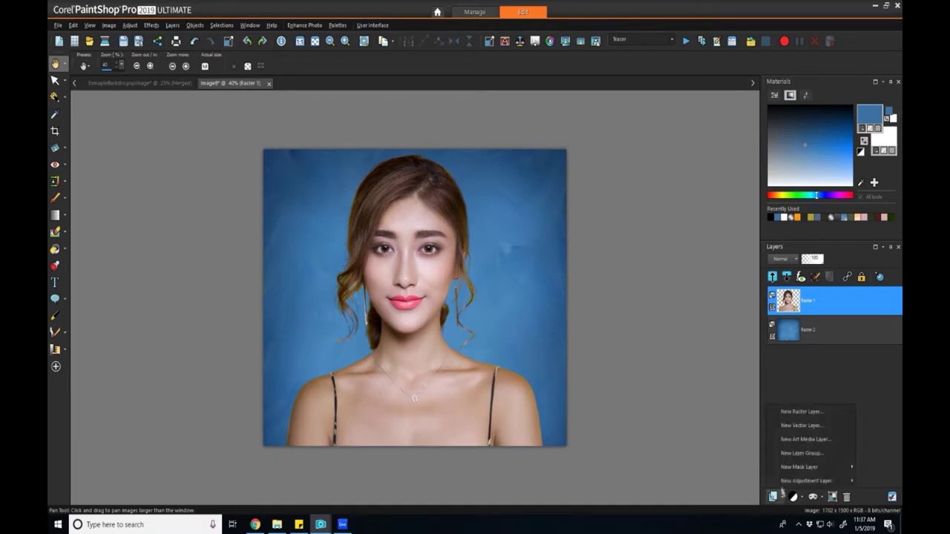
left_click(800, 412)
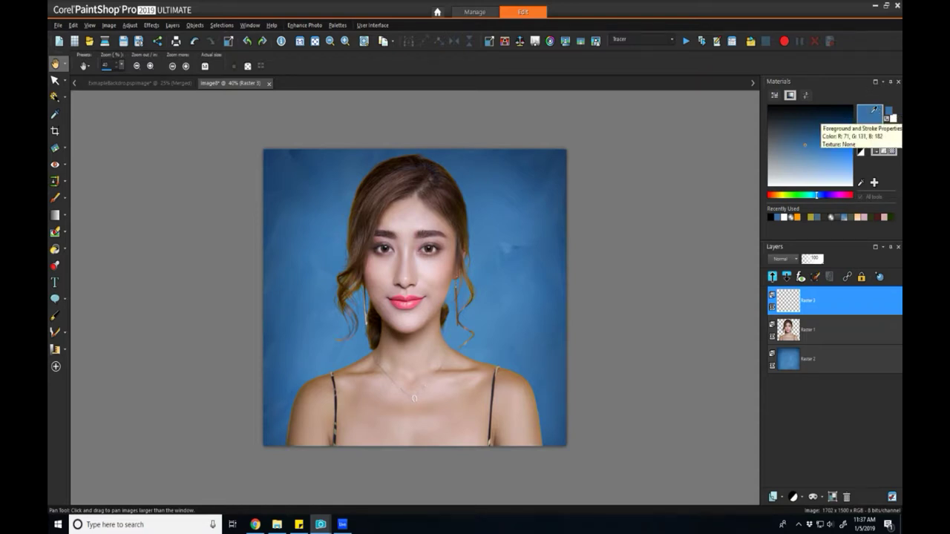
Set the foreground colour to a blue sampled from the backdrop beside the curls.
left_click_drag(874, 109, 490, 263)
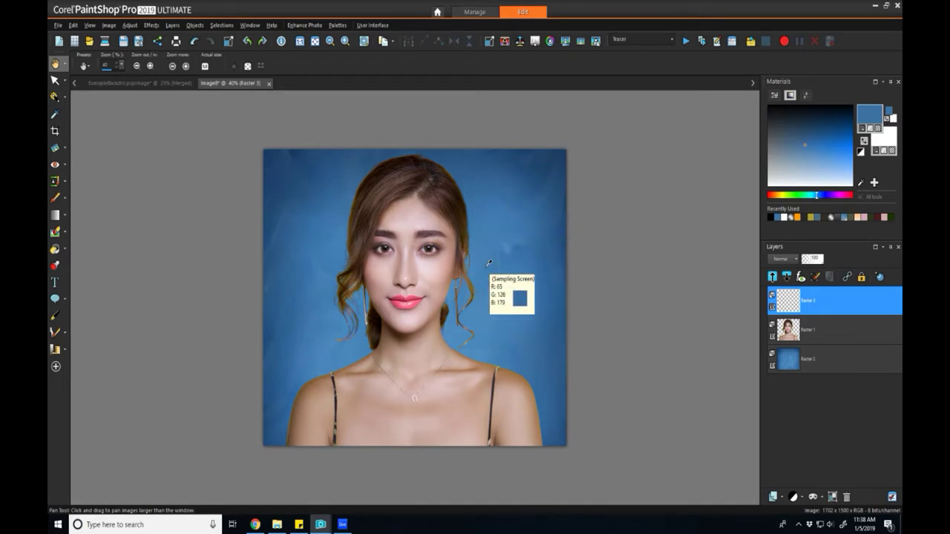
left_click_drag(488, 263, 489, 263)
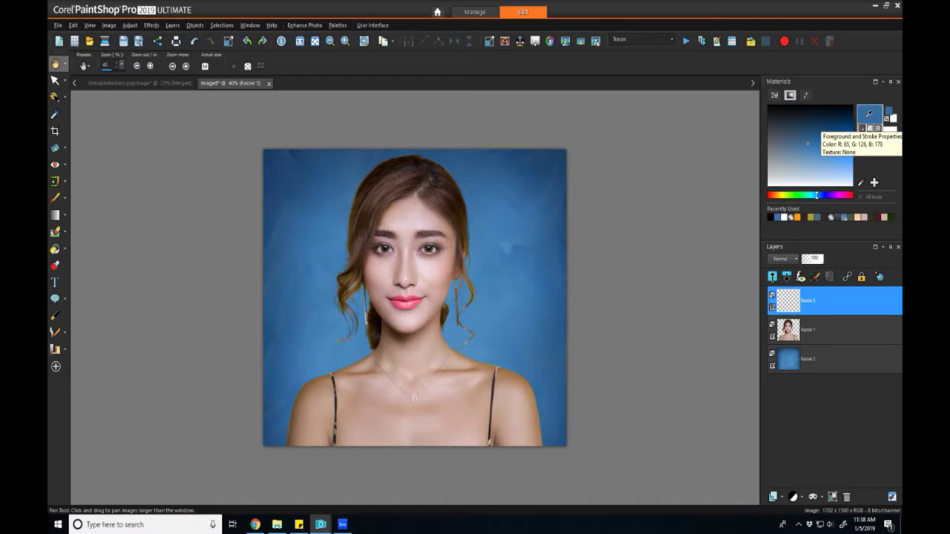
left_click_drag(867, 118, 861, 171)
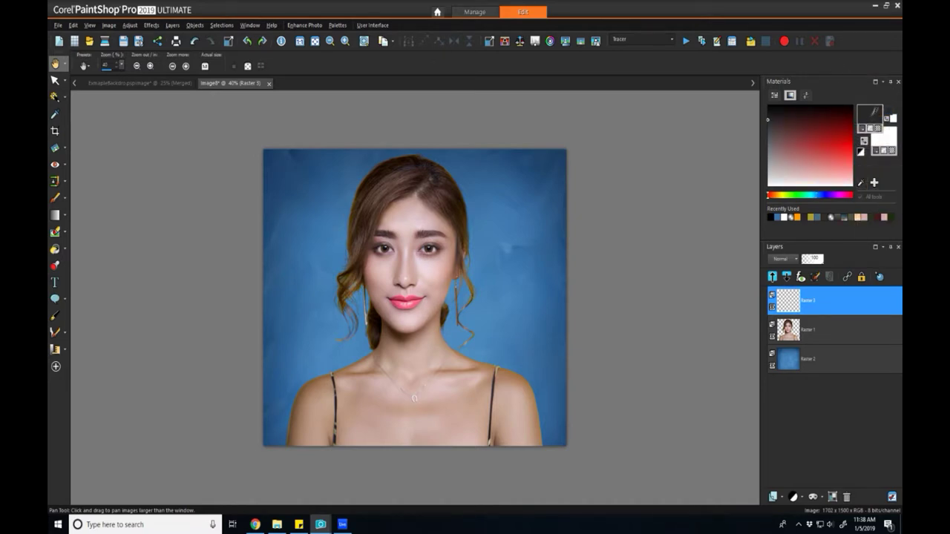
left_click(885, 138)
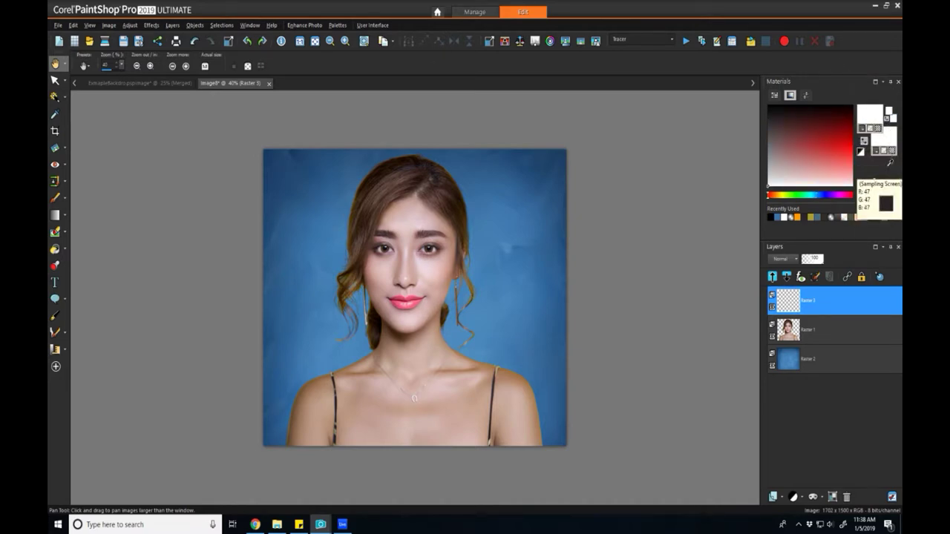
left_click_drag(884, 113, 484, 301)
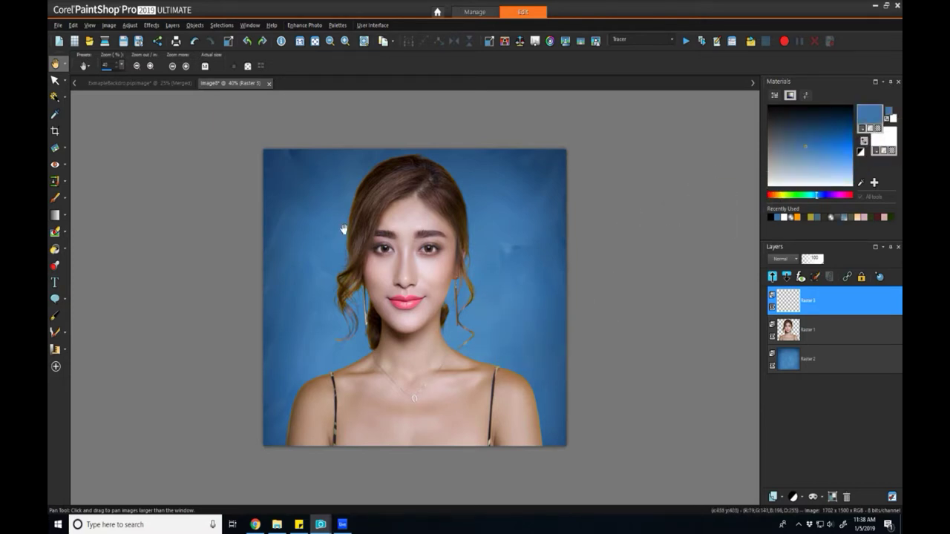
Brush the sampled blue softly over the curls on both sides of the face on the new layer.
left_click(54, 199)
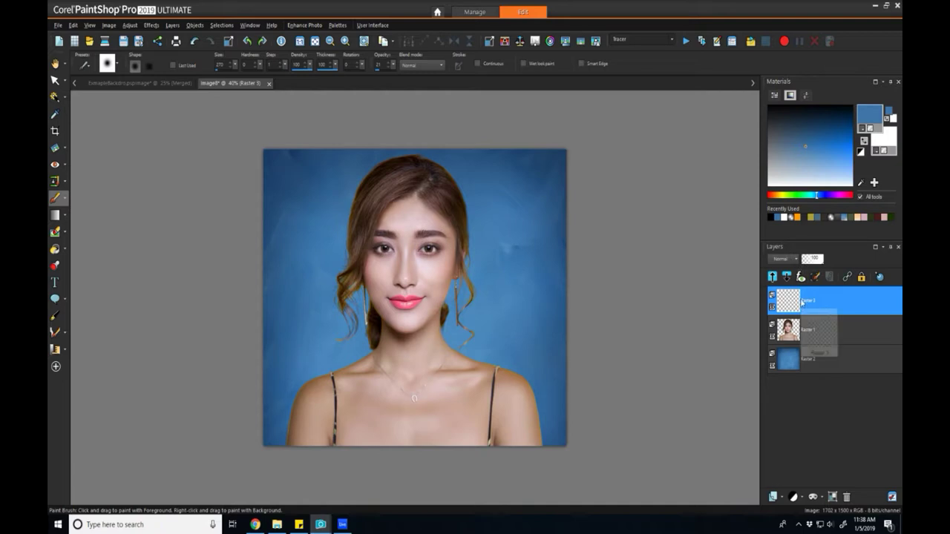
mouse_move(475, 281)
left_mouse_down()
mouse_move(476, 338)
mouse_move(472, 294)
left_mouse_up()
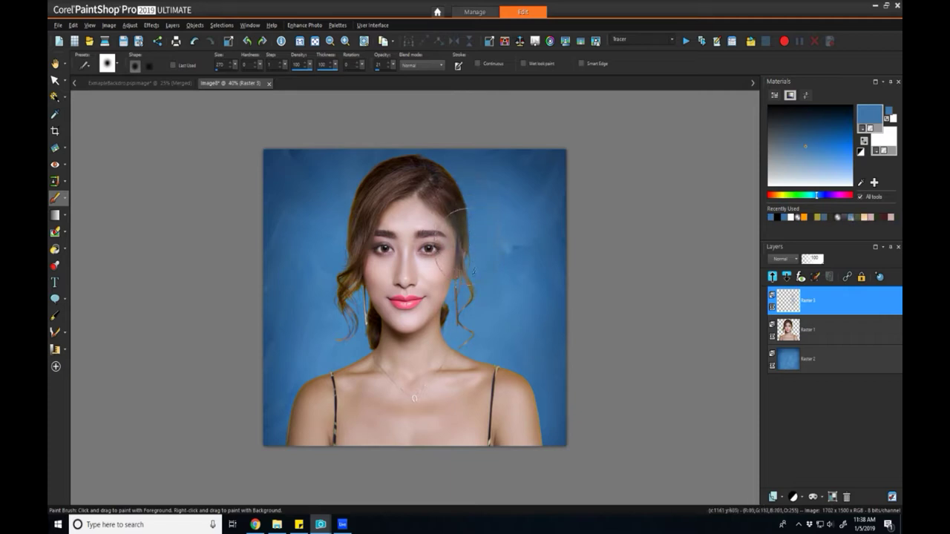
mouse_move(334, 245)
left_mouse_down()
mouse_move(340, 316)
mouse_move(323, 341)
left_mouse_up()
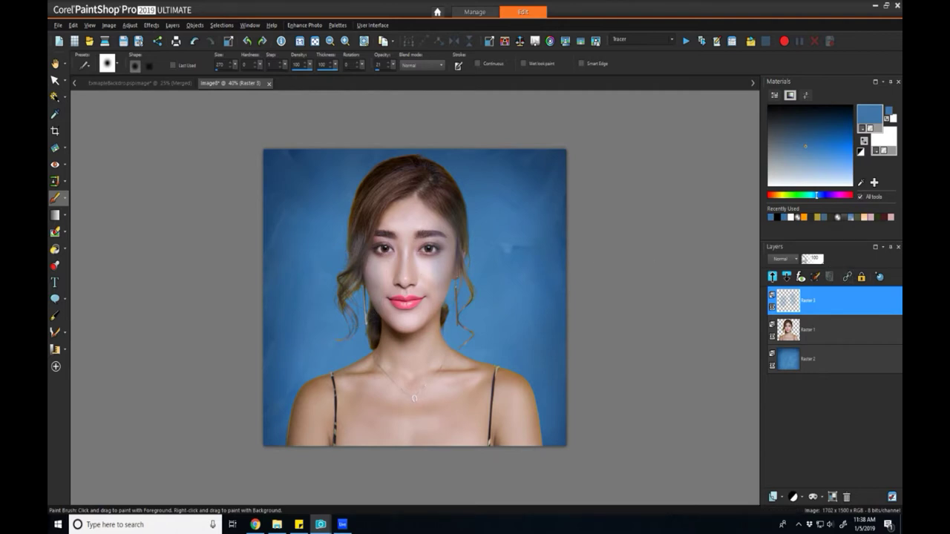
Set the tint layer's blend mode to Color and deepen the blue on the curls with a higher brush opacity.
left_click(796, 259)
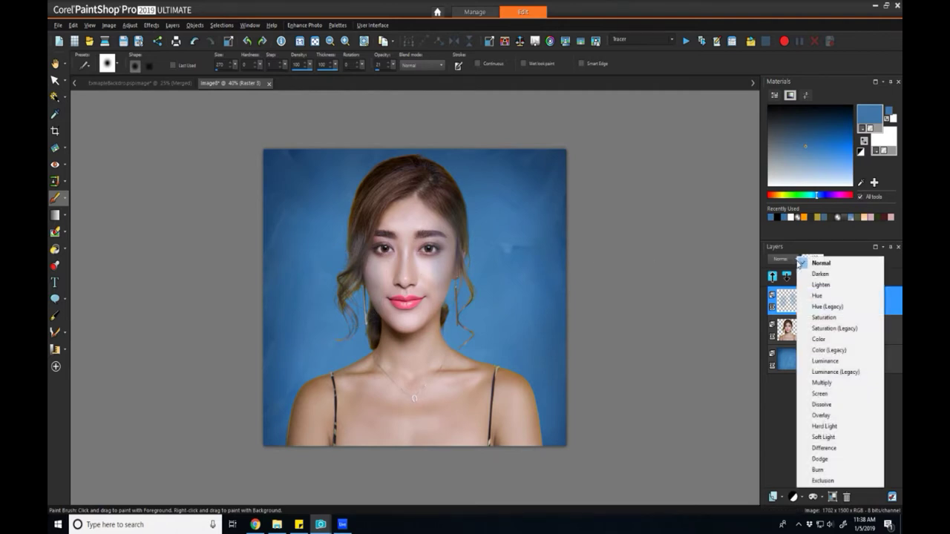
left_click(809, 339)
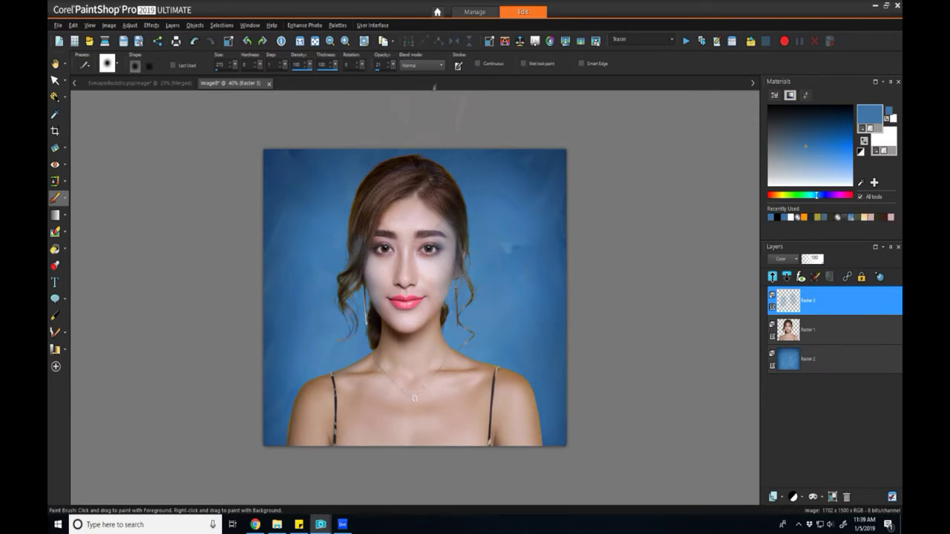
left_click_drag(394, 67, 402, 76)
Erase the blue spill from the face and cheeks using the standard Eraser with increased hardness.
left_click(65, 231)
left_click(95, 235)
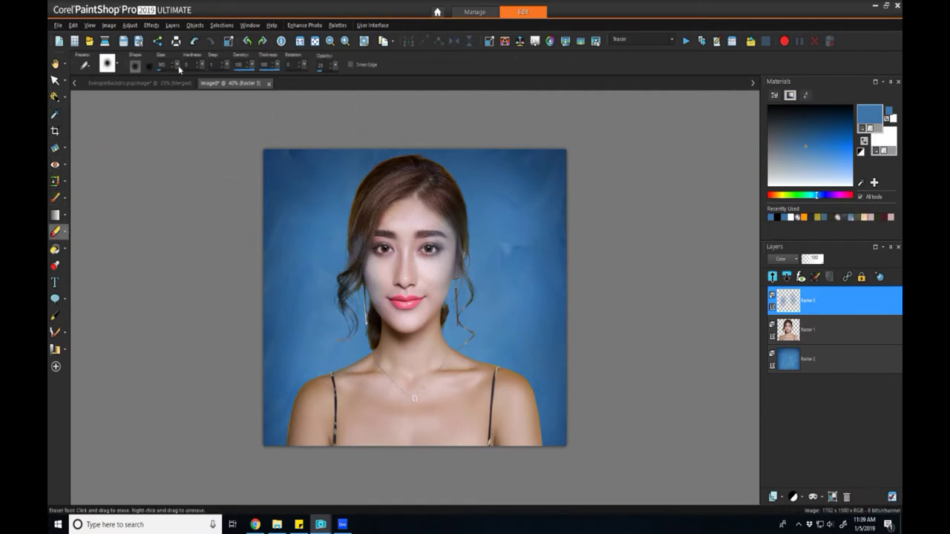
left_click_drag(203, 66, 215, 68)
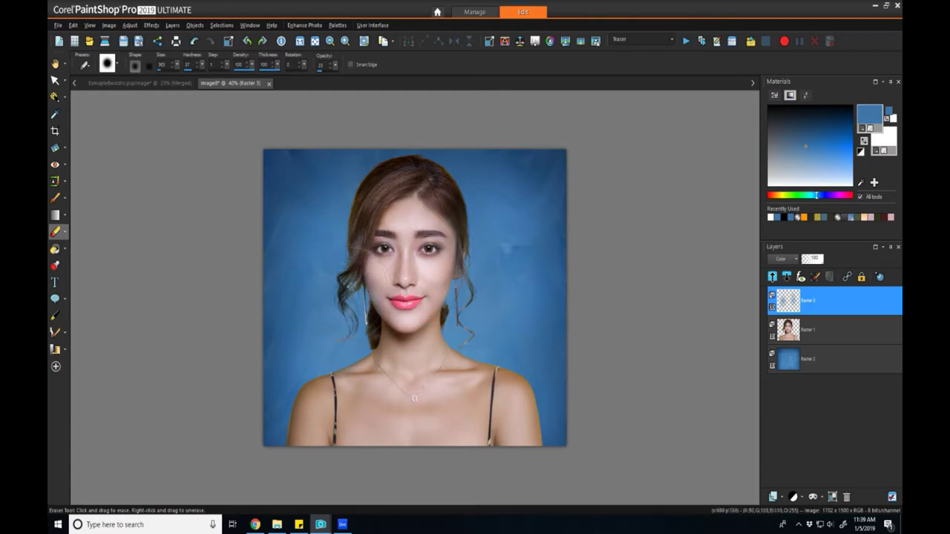
scroll(392, 284, "down", 1)
scroll(392, 284, "up", 1)
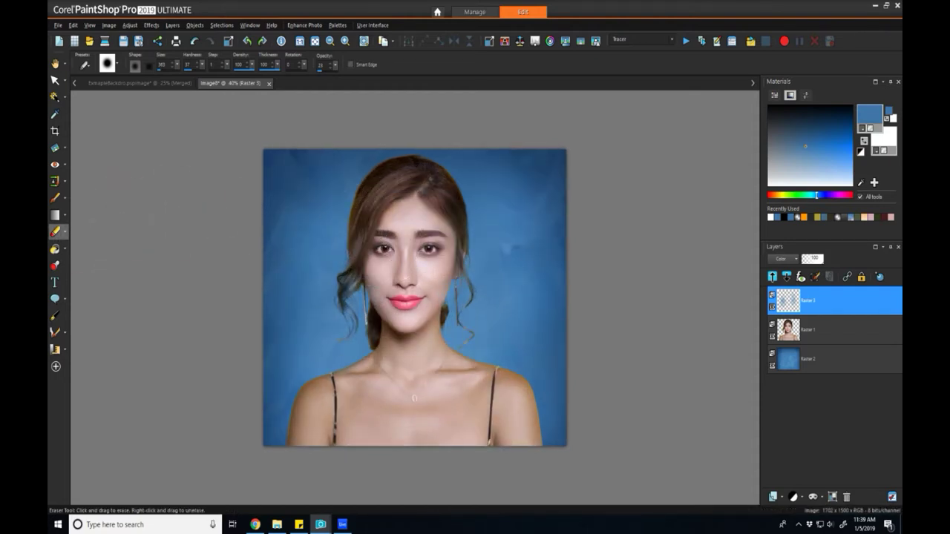
Tint the outer hair edges on both sides blue with a smaller brush, lowering its opacity to 22 partway.
left_click(54, 198)
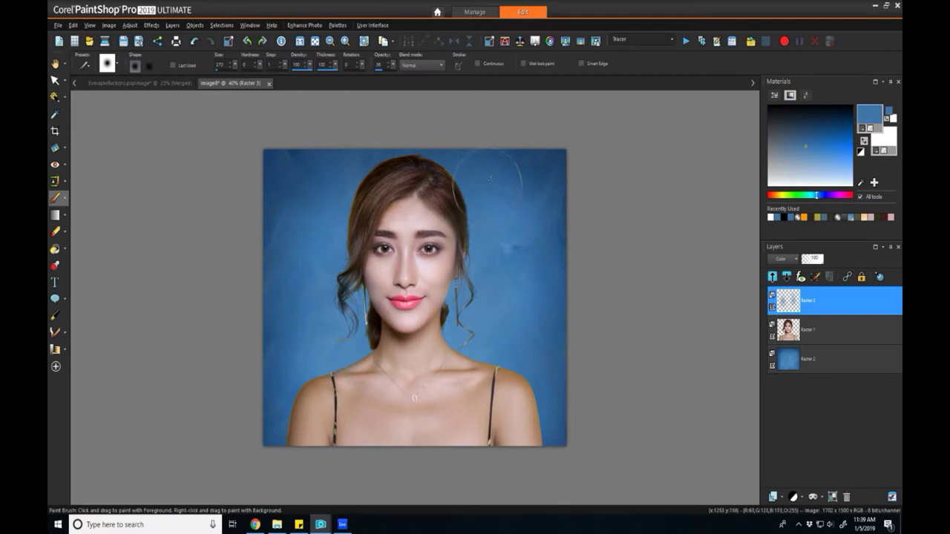
left_click_drag(235, 65, 231, 74)
left_click_drag(454, 160, 475, 196)
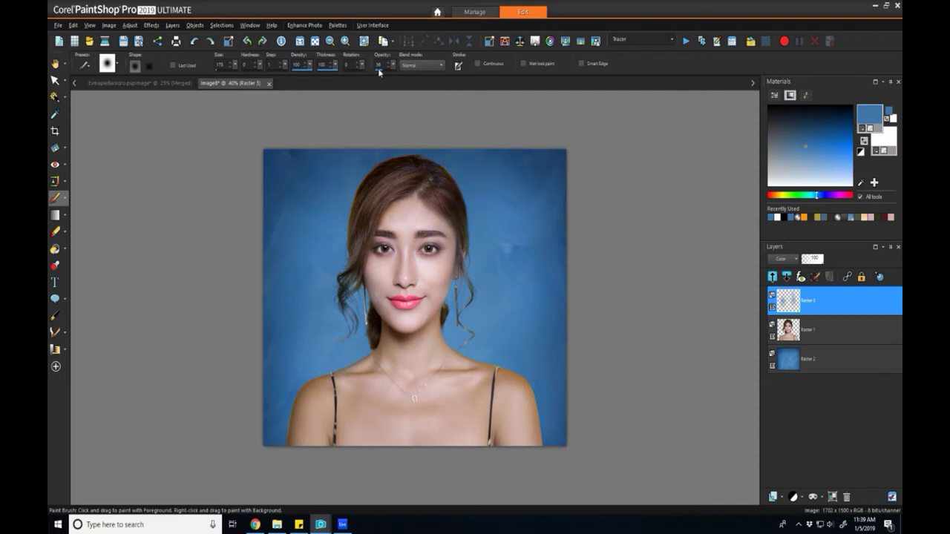
left_click_drag(392, 69, 383, 78)
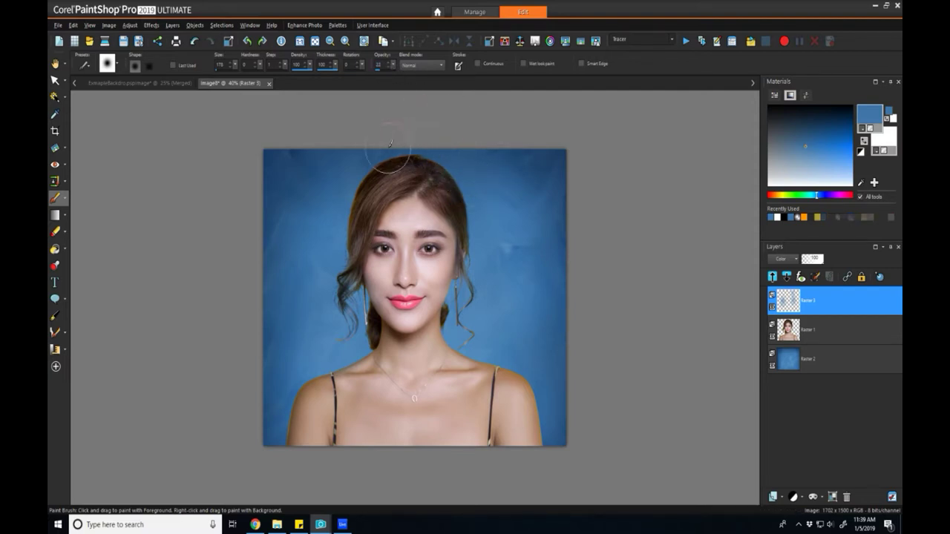
left_click_drag(349, 172, 331, 233)
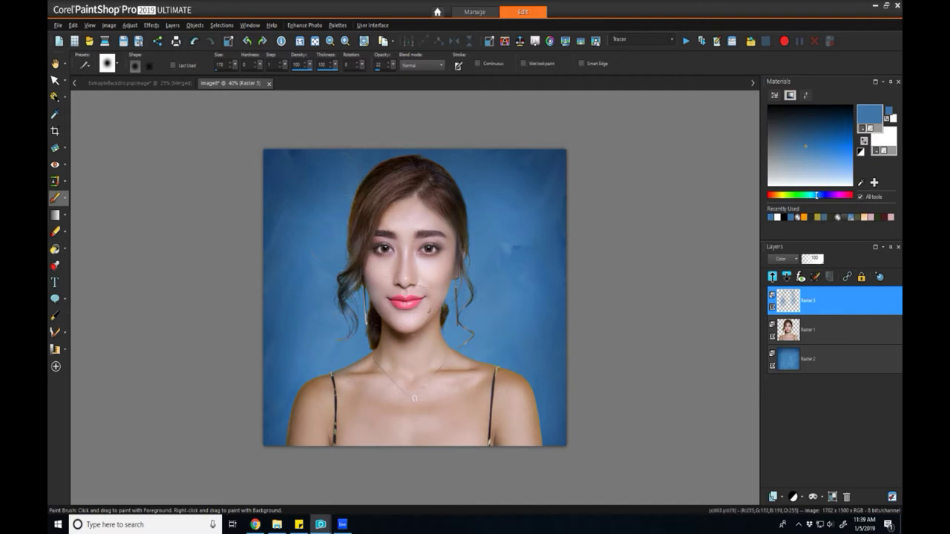
Brush the blue tint along the outer shoulder edges to neutralise the yellow rim, enlarging the brush.
mouse_move(527, 365)
left_mouse_down()
mouse_move(549, 367)
mouse_move(552, 444)
mouse_move(548, 407)
mouse_move(521, 363)
left_mouse_up()
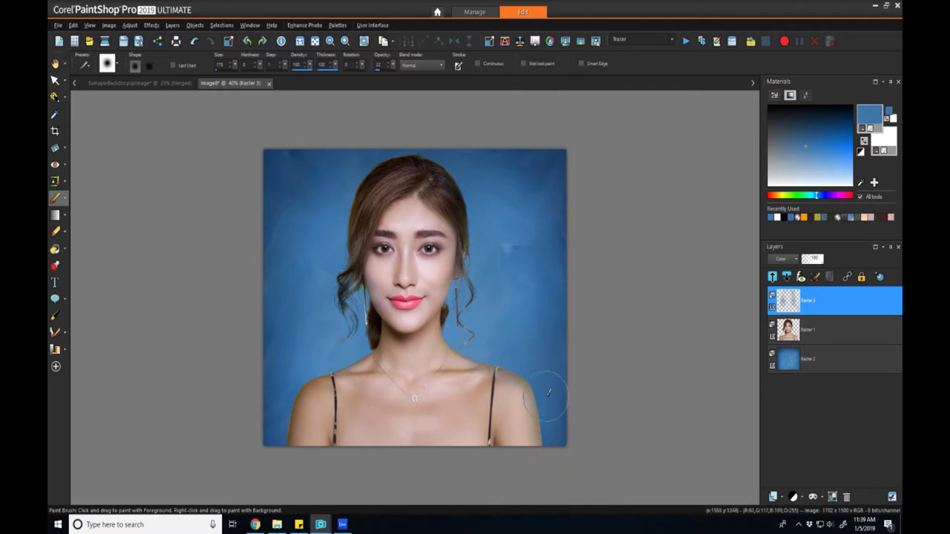
left_click_drag(234, 65, 239, 66)
scroll(318, 349, "down", 1)
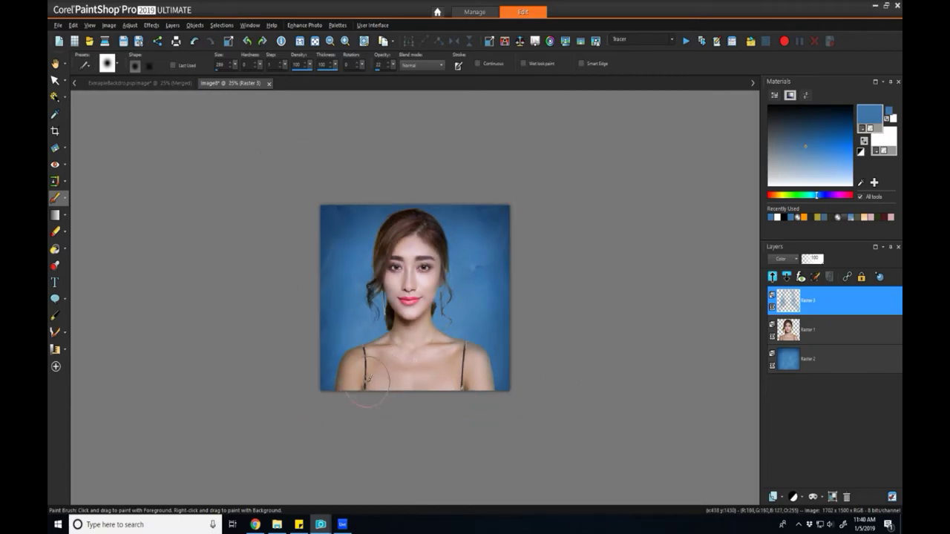